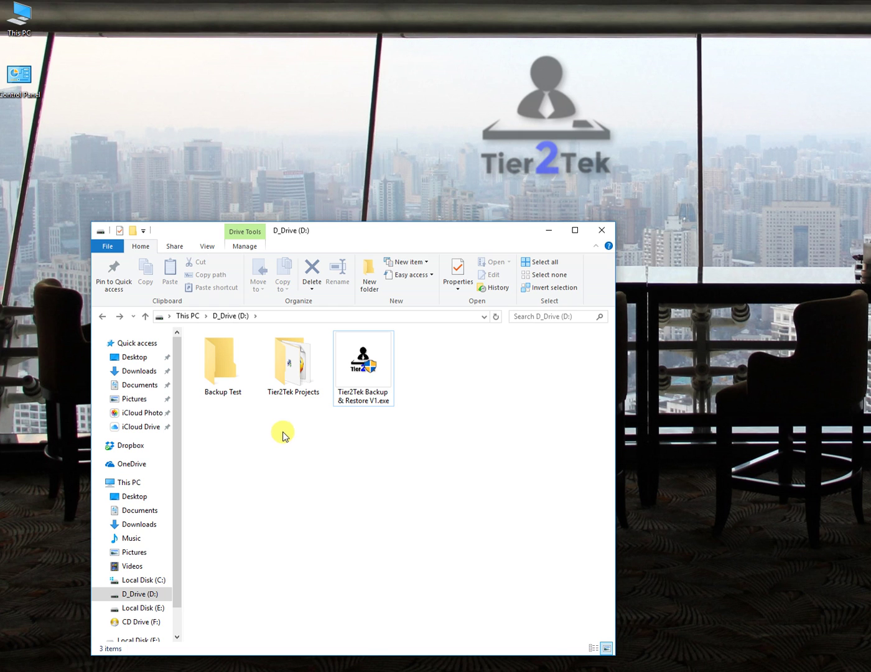
Launch Tier2Tek Backup & Restore V1.exe from drive D, getting past the SmartScreen warning
click(370, 362)
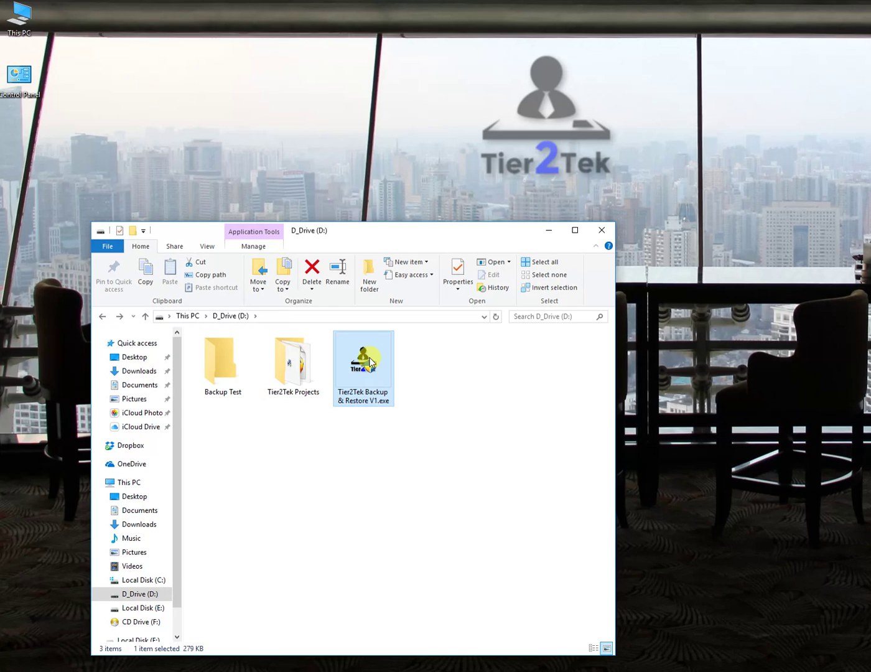
click(408, 436)
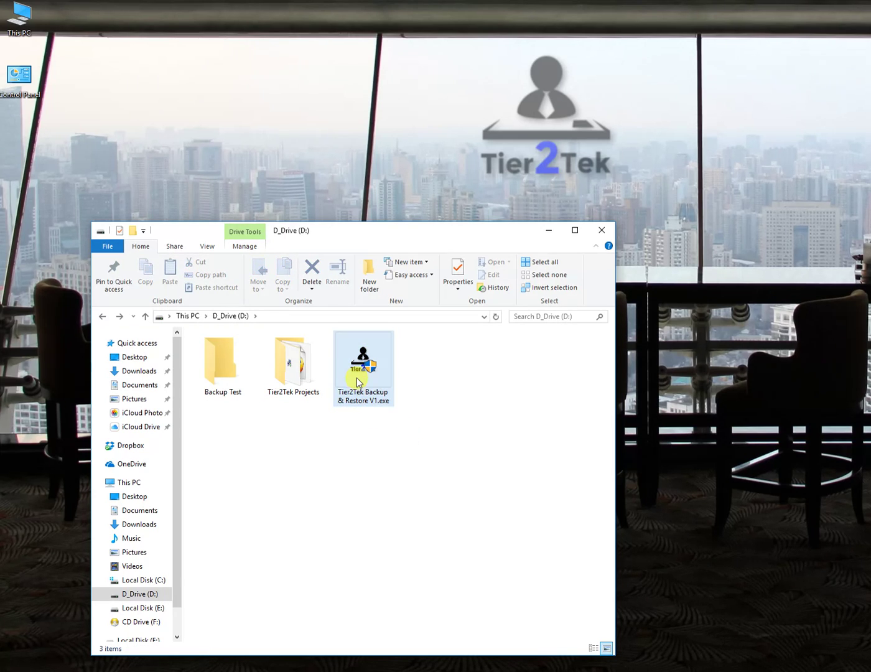
click(358, 381)
double_click(372, 391)
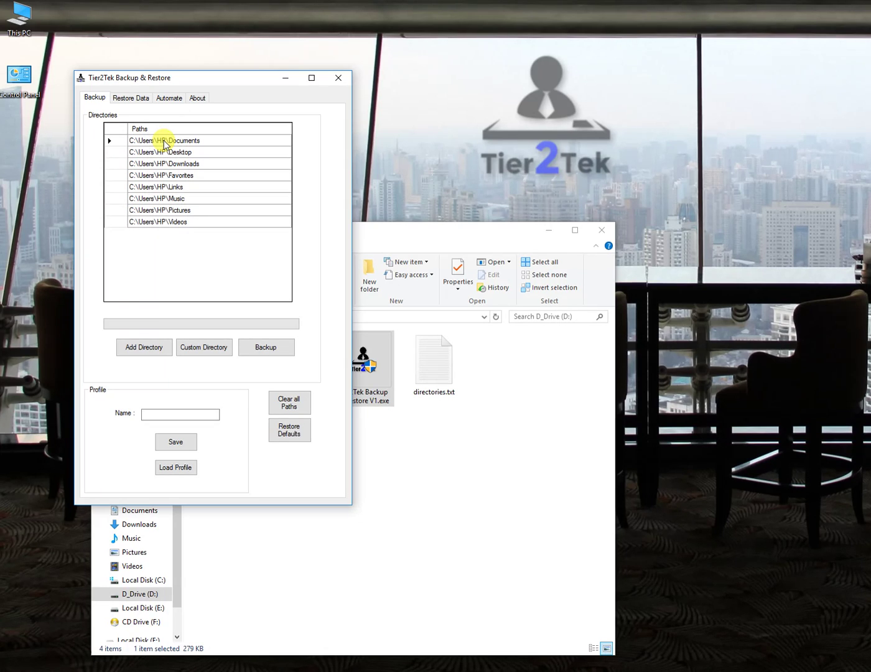
Remove the Desktop and Videos paths from the backup list
drag(215, 83, 231, 124)
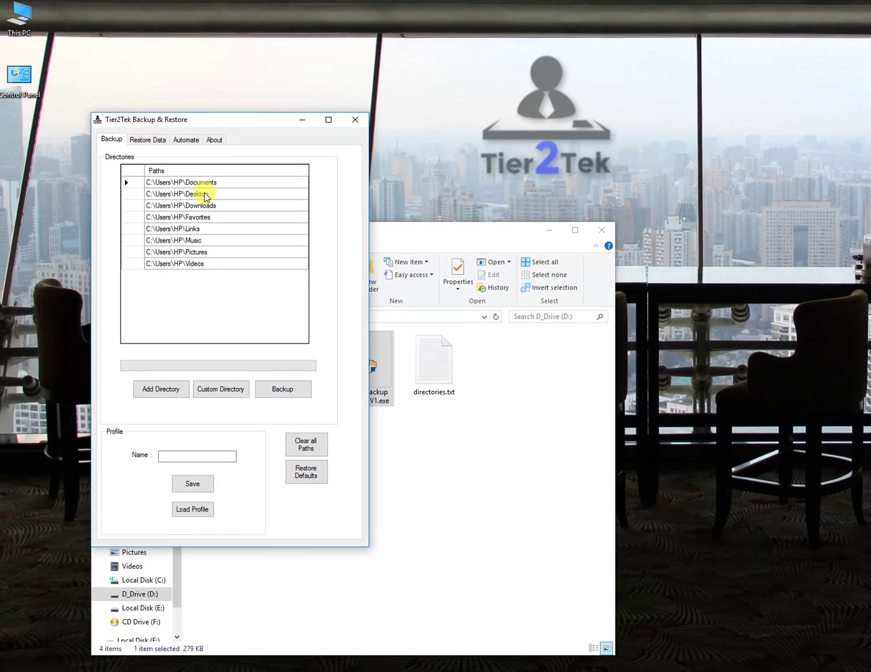
click(193, 193)
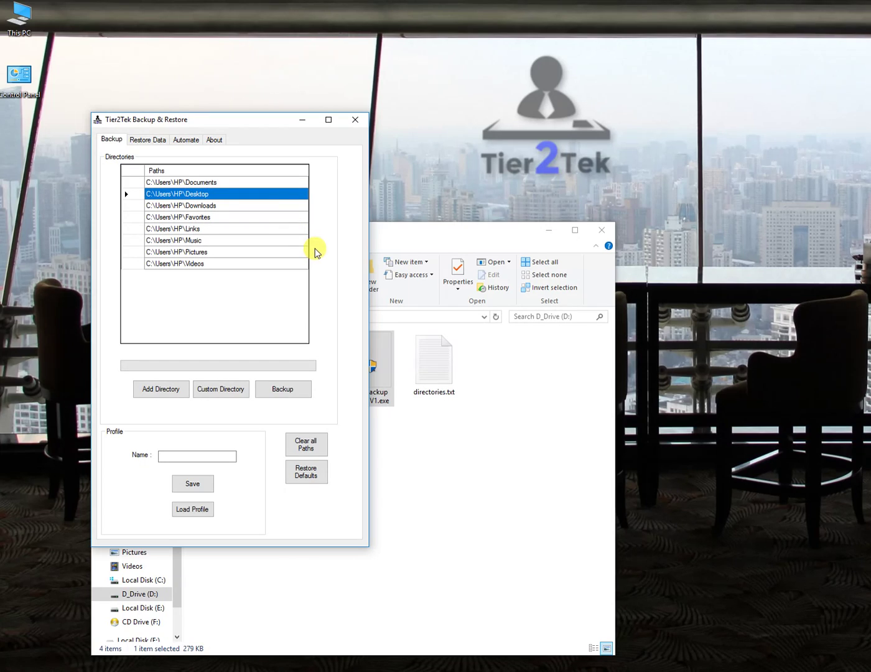
key(Delete)
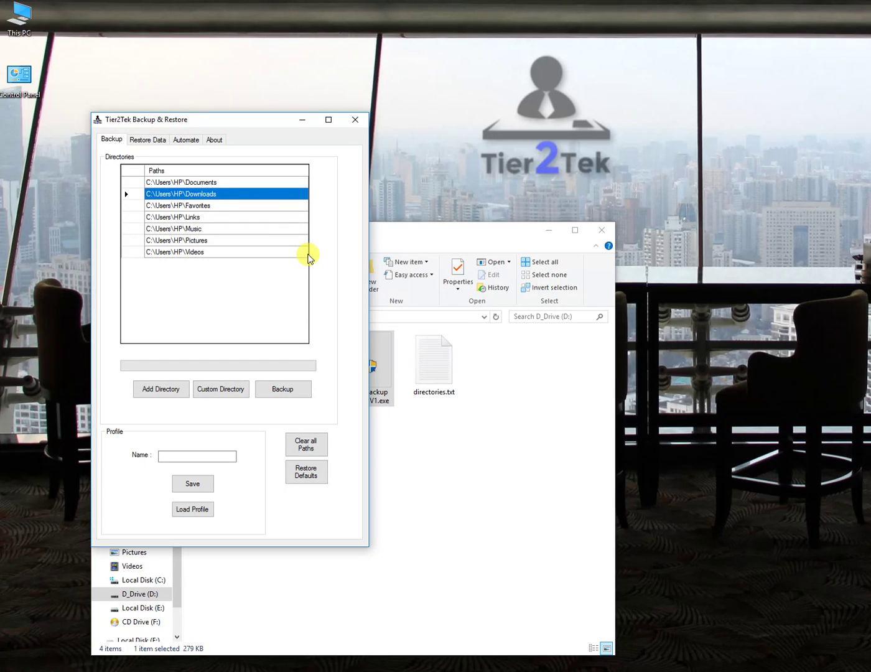
click(198, 251)
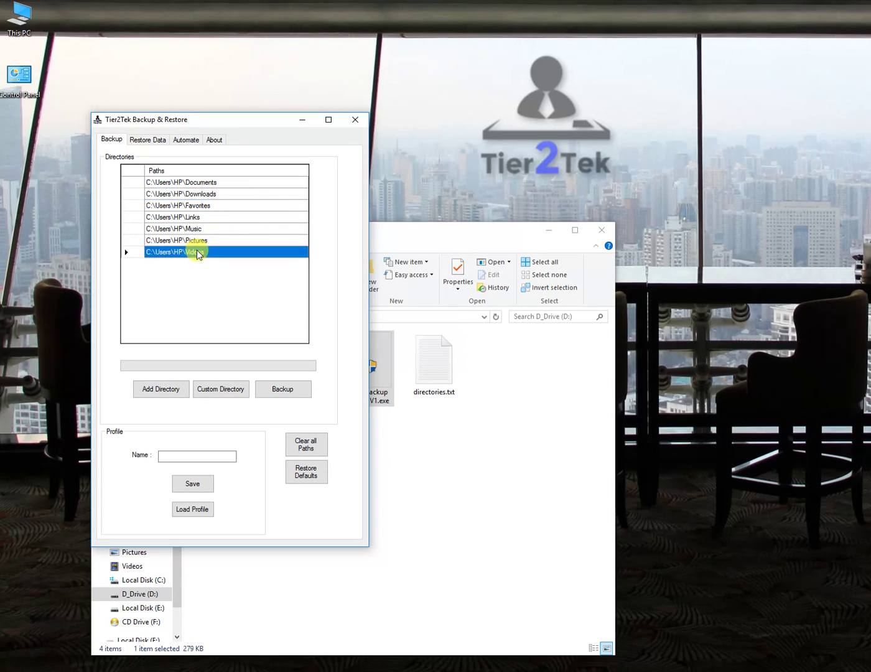
key(Delete)
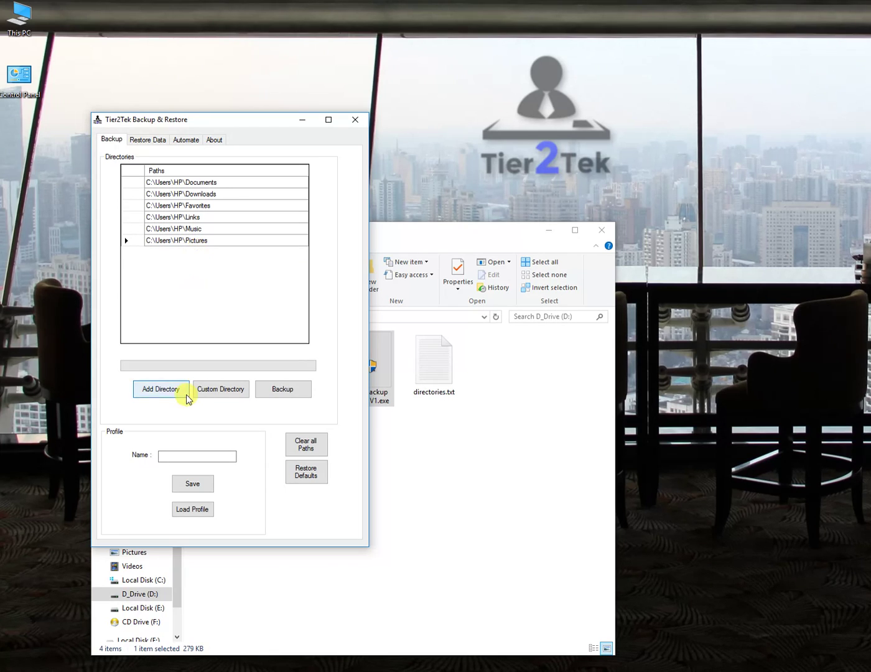
Add C:\Backup User Data as a backup directory via This PC > Local Disk (C:)
click(169, 388)
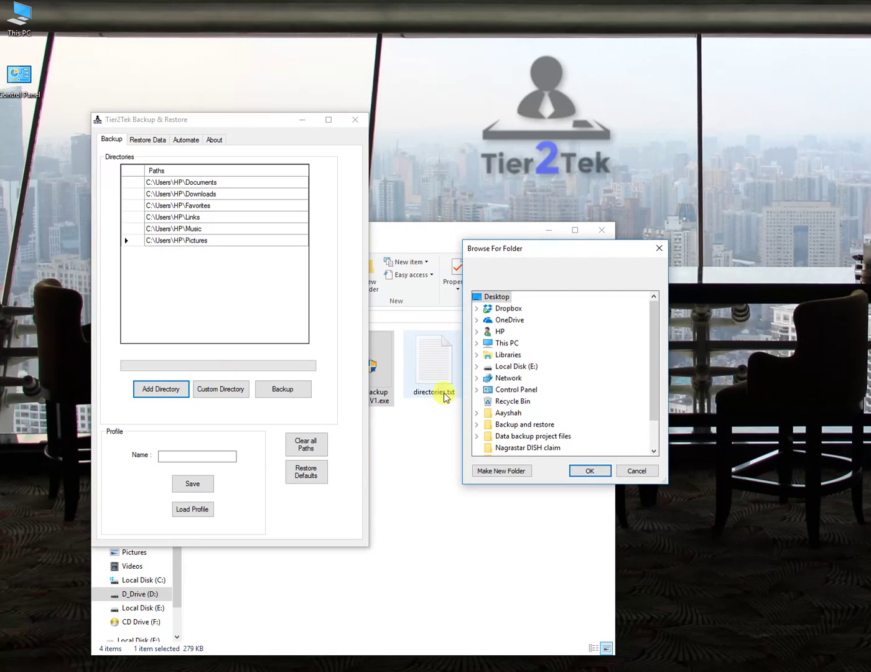
click(476, 330)
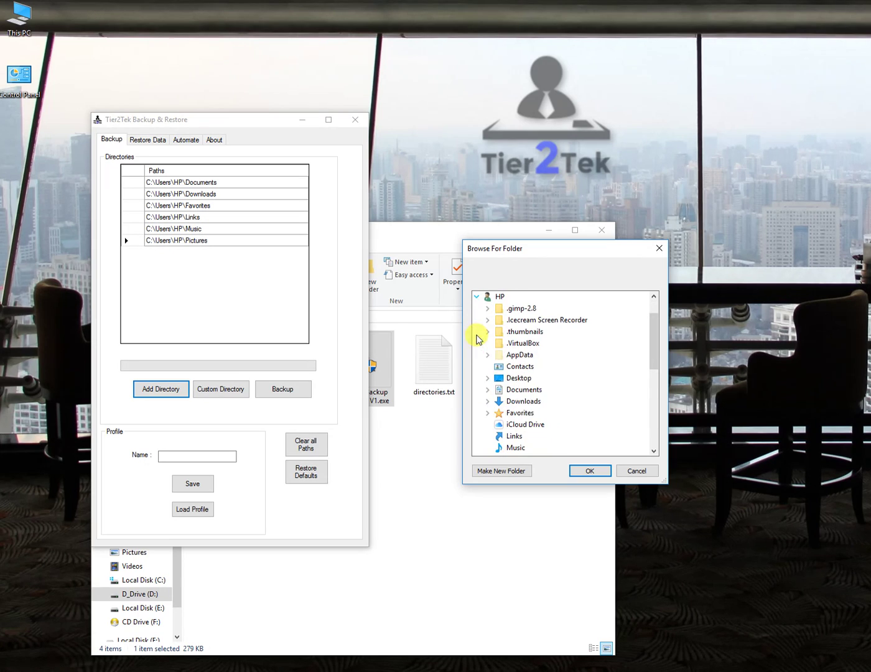
scroll(541, 388, down, 3)
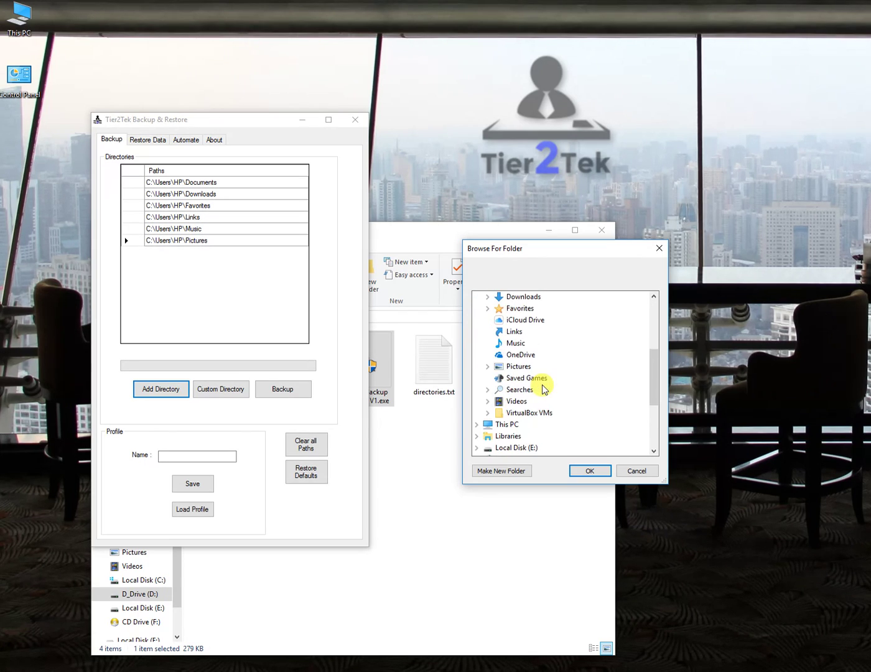
scroll(542, 388, up, 2)
scroll(543, 388, up, 1)
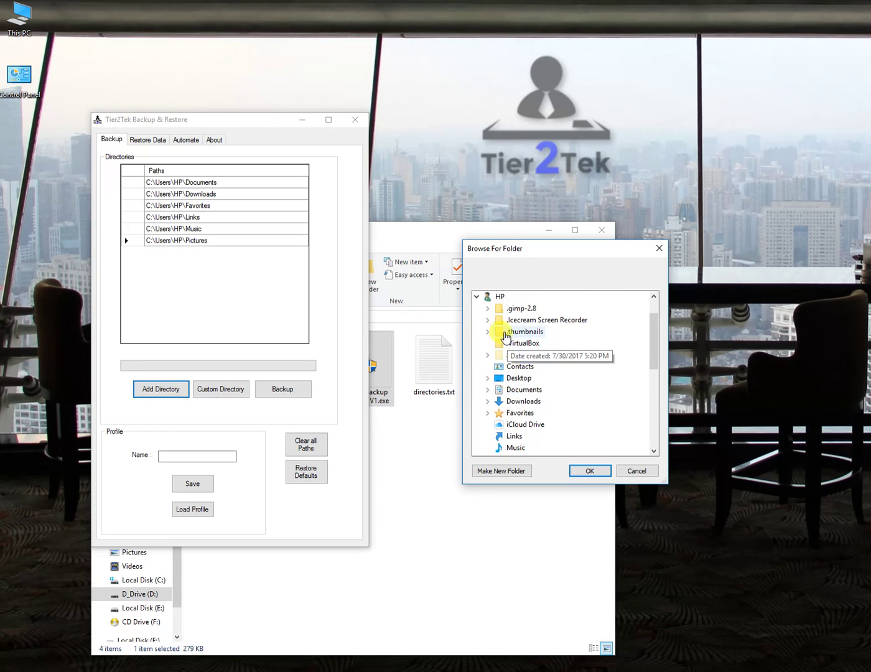
scroll(554, 346, down, 5)
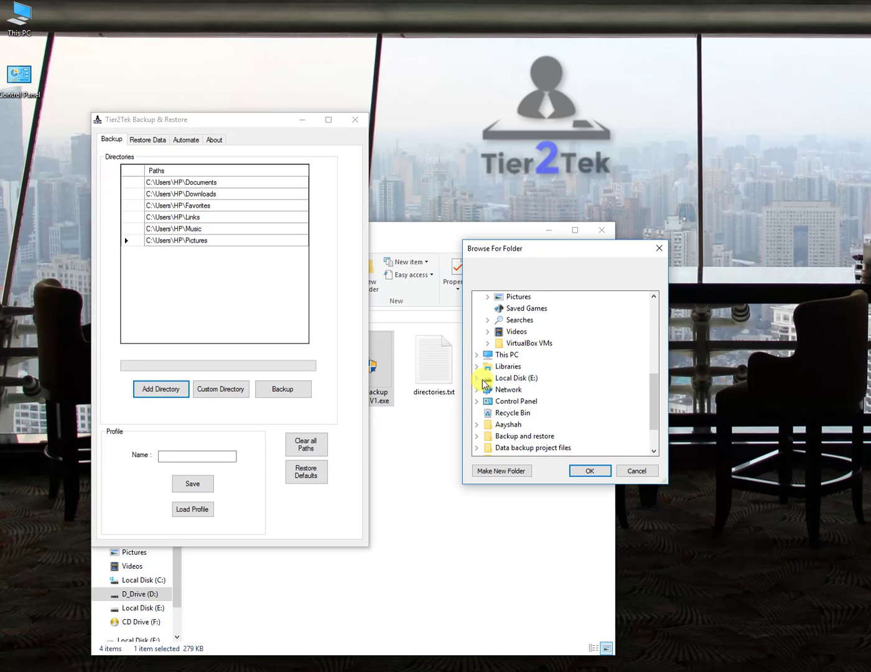
click(476, 354)
click(488, 414)
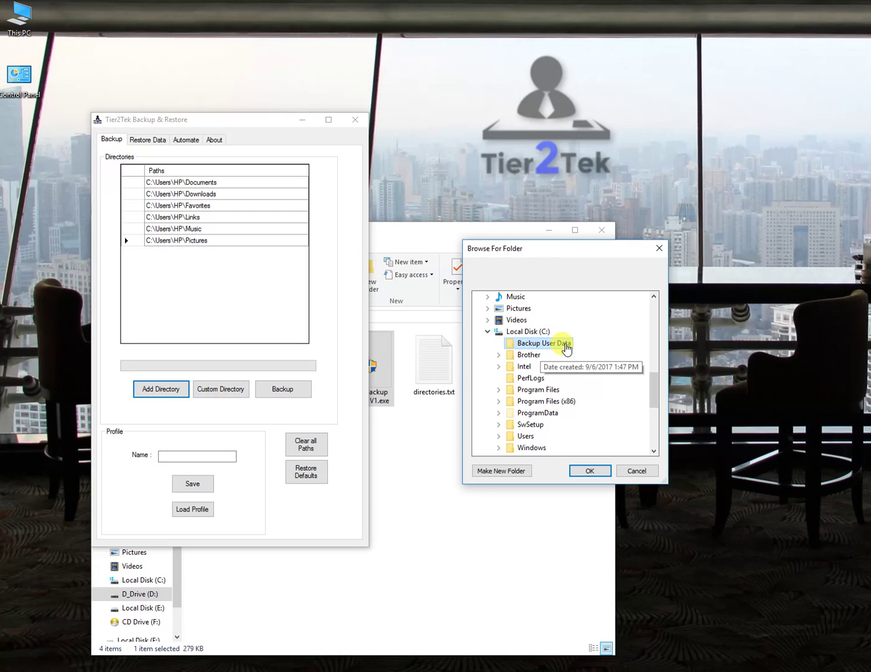
click(589, 470)
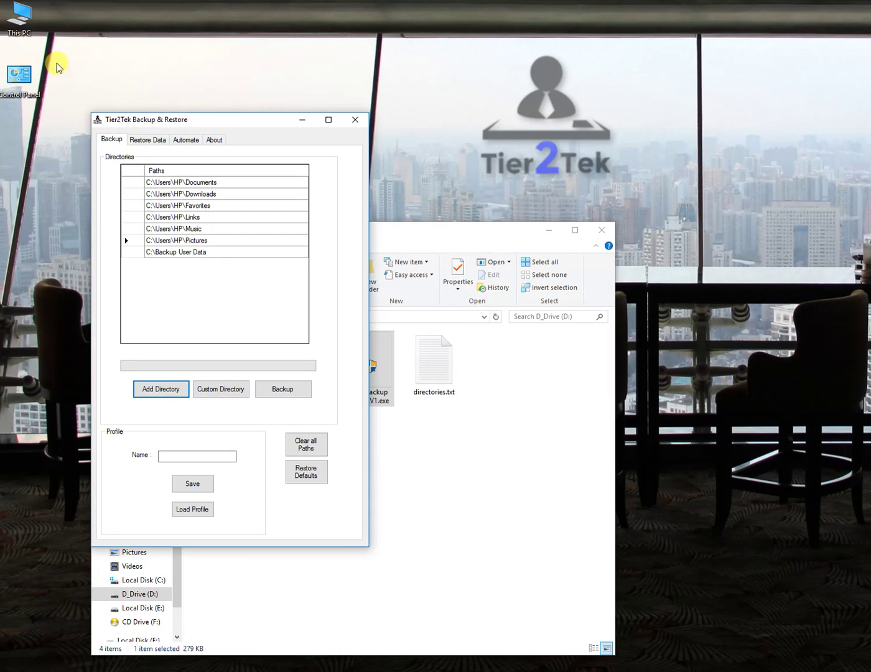
double_click(22, 28)
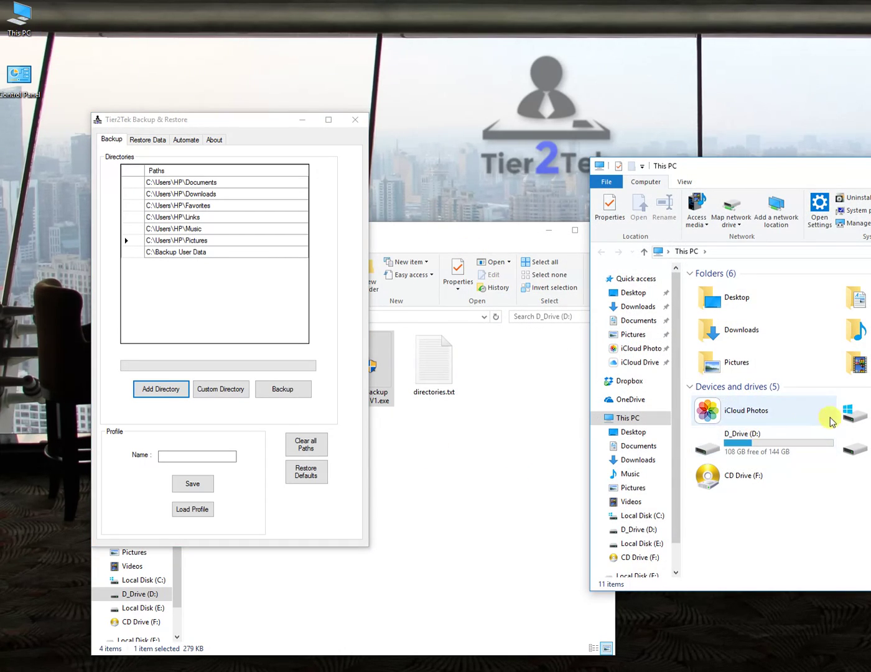
drag(777, 166, 414, 171)
double_click(573, 410)
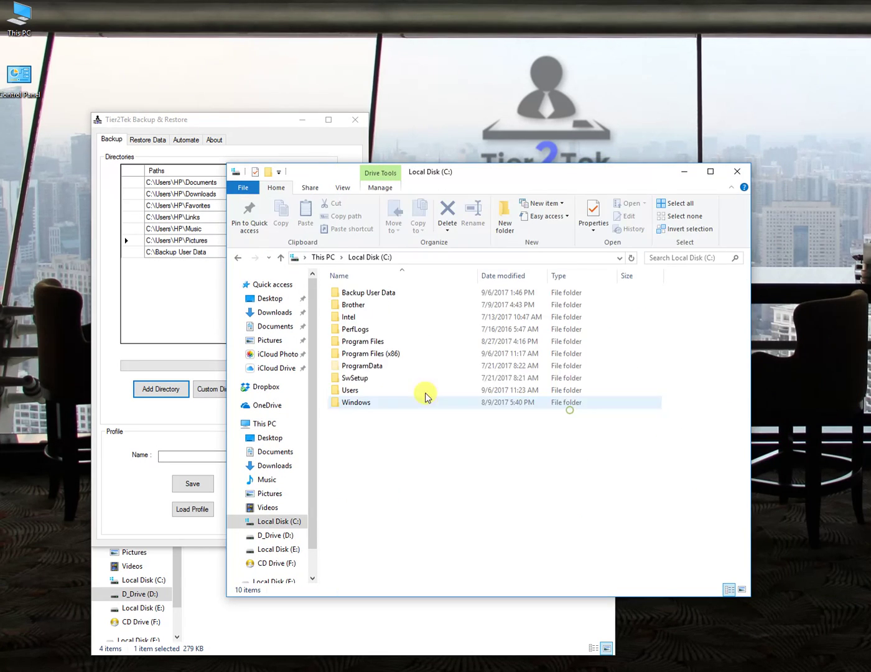
double_click(341, 293)
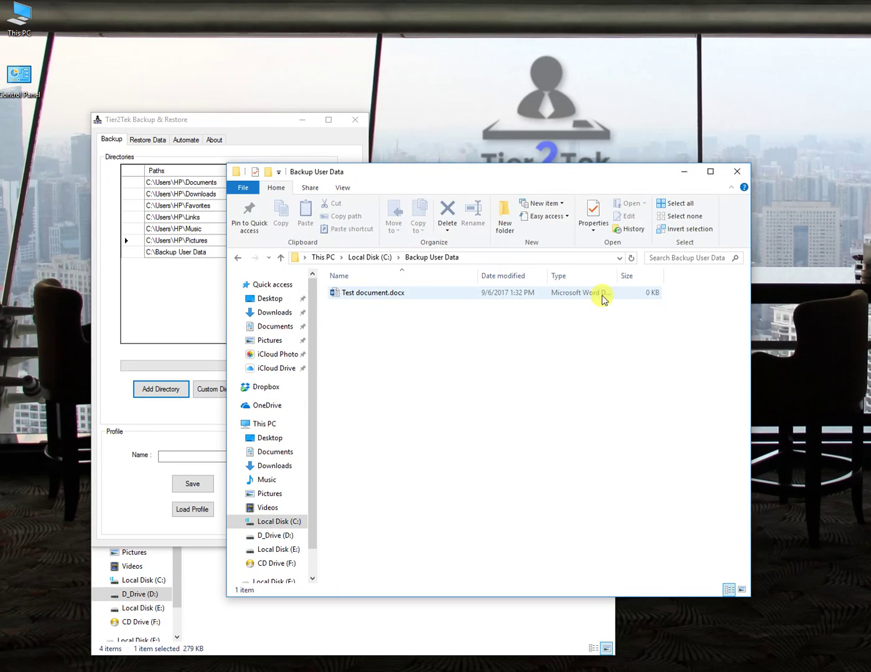
click(737, 171)
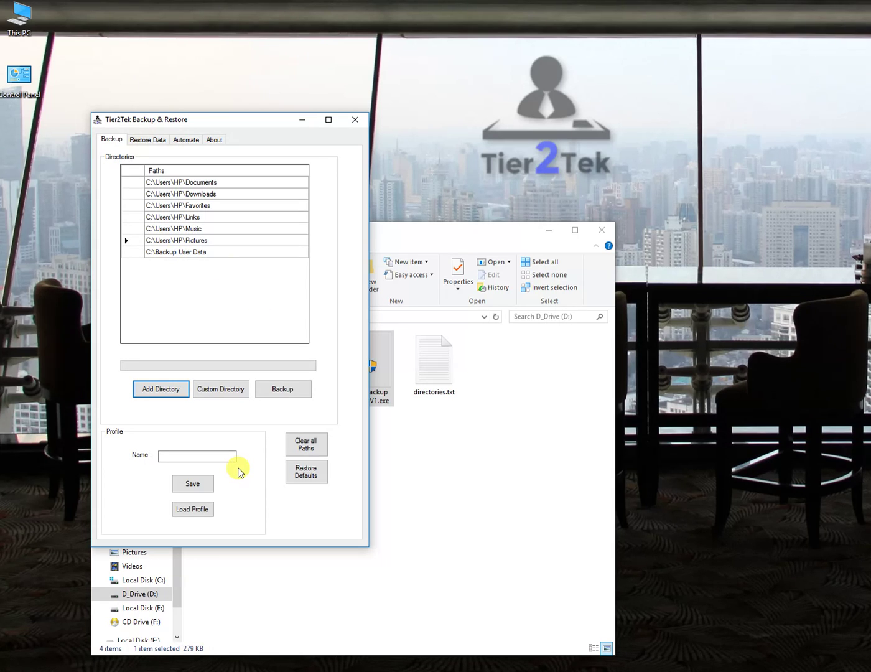
click(221, 391)
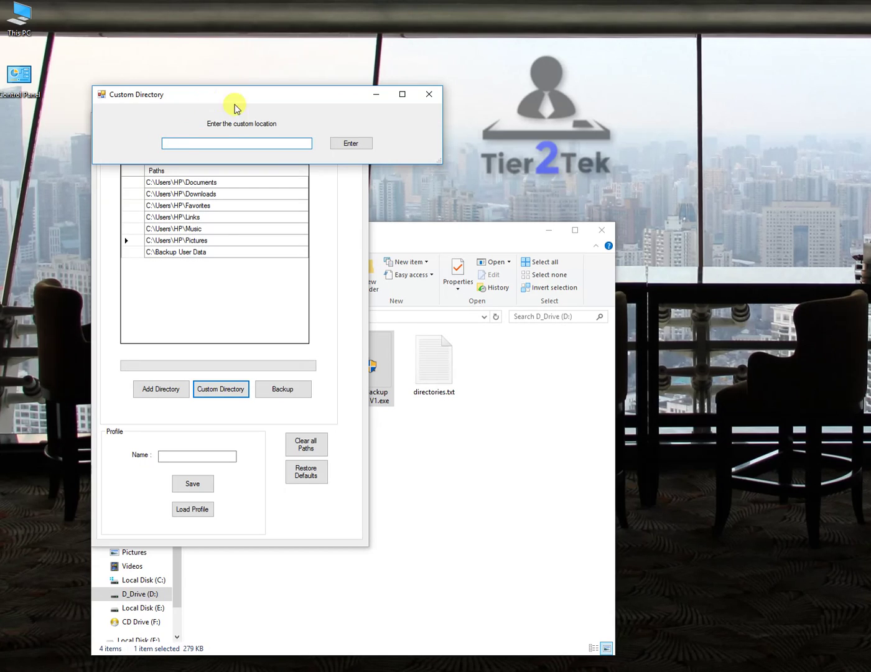
drag(233, 106, 265, 124)
click(560, 452)
click(264, 315)
right_click(261, 316)
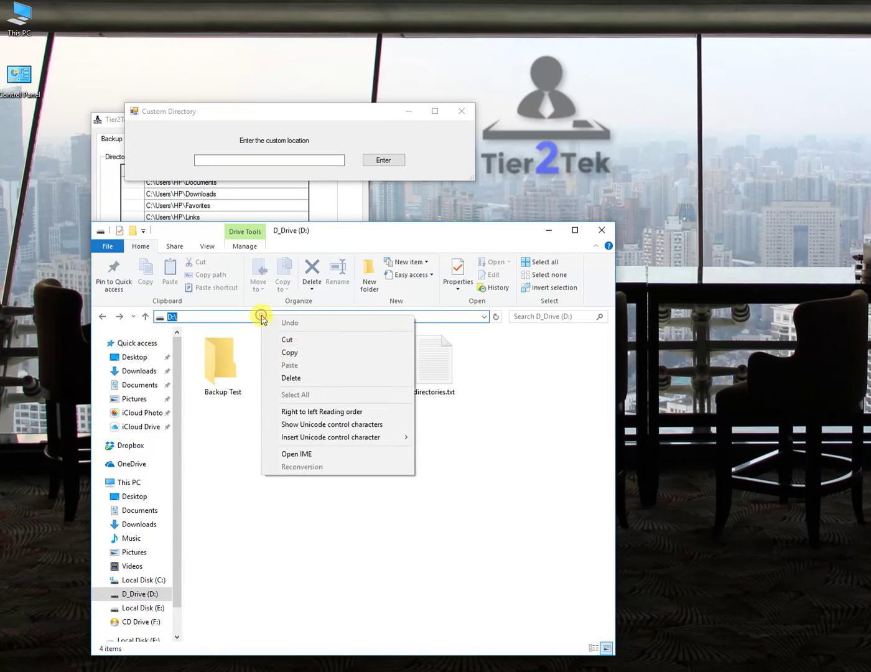
click(294, 353)
click(240, 159)
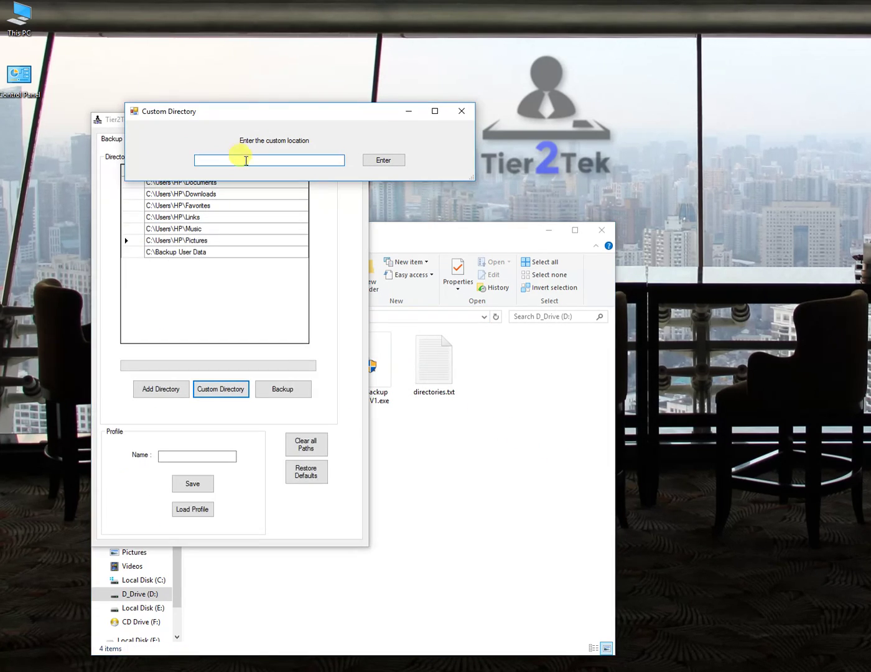
click(374, 162)
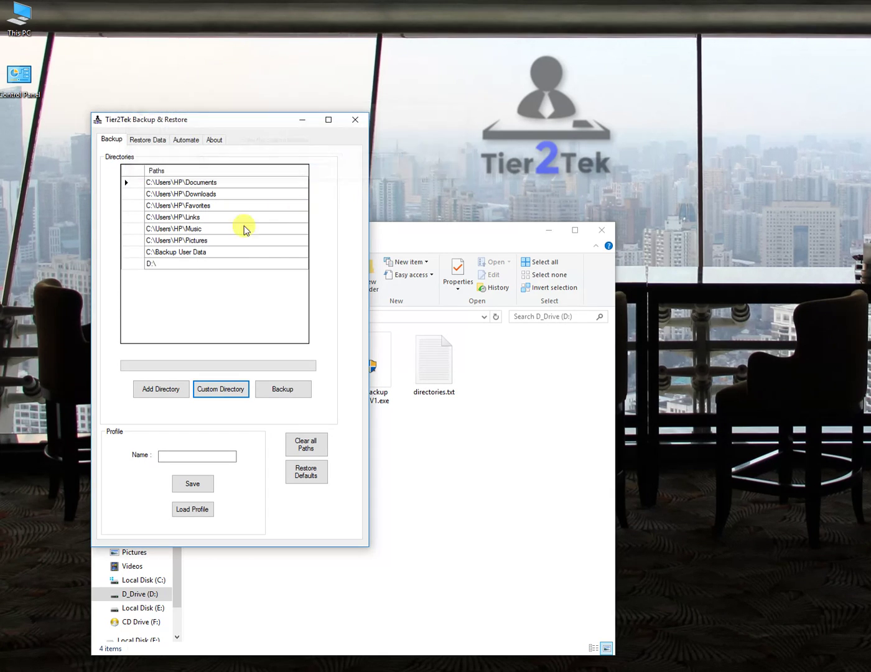
click(156, 263)
key(Delete)
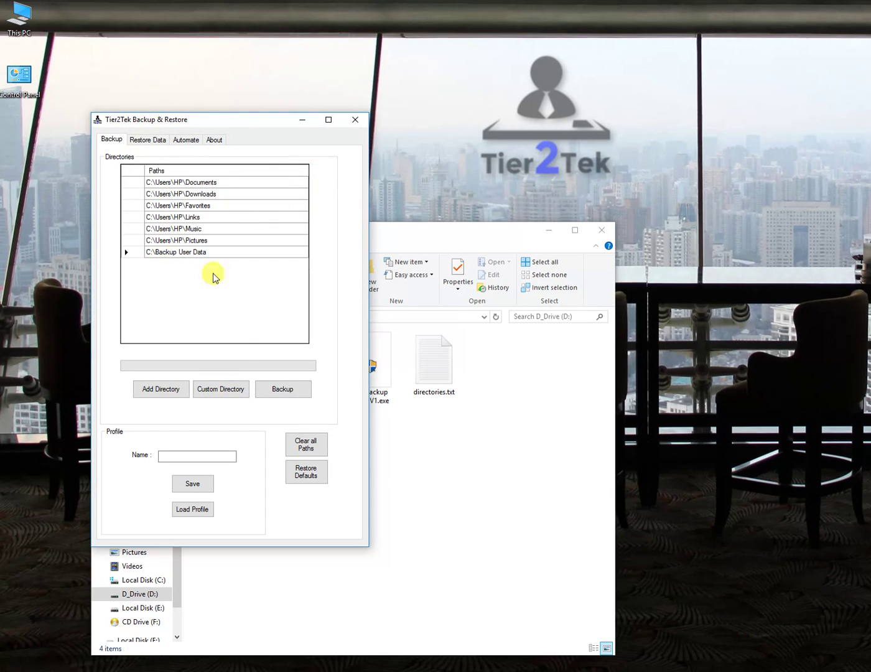
Save the paths as profile 'test' to D_Drive (D:), then view the D_Drive window
click(189, 455)
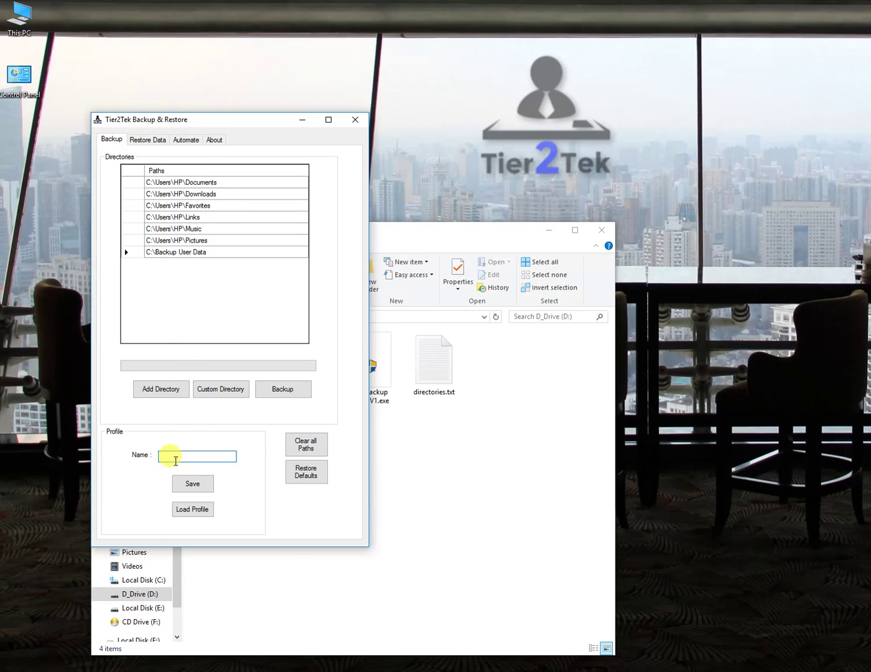
drag(280, 121, 352, 119)
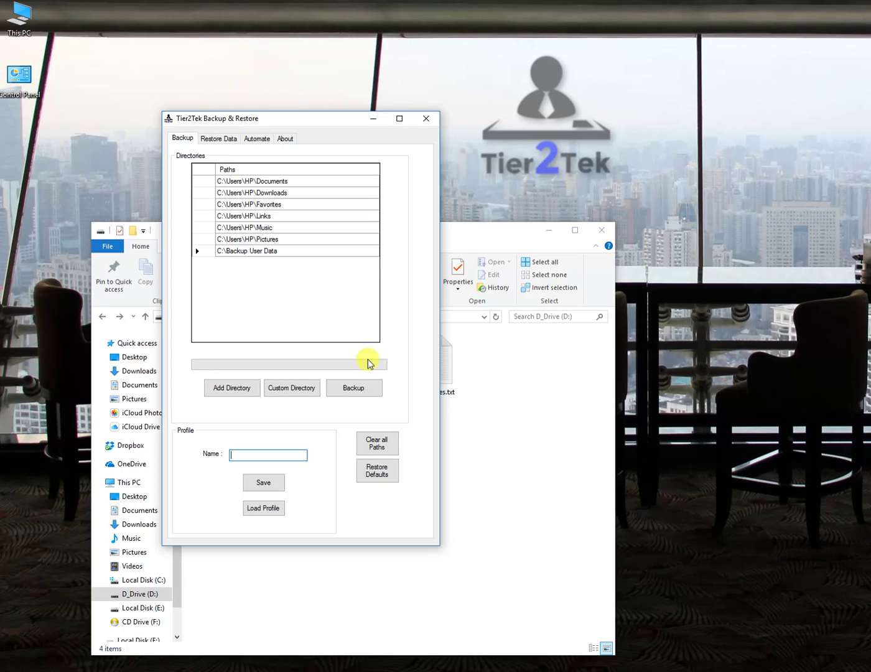
click(266, 484)
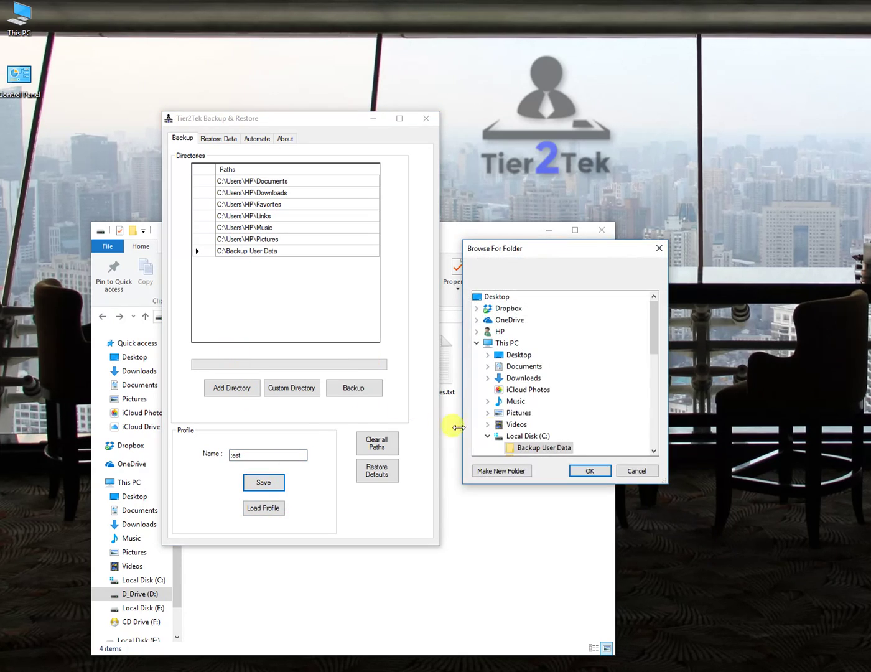
scroll(653, 347, down, 2)
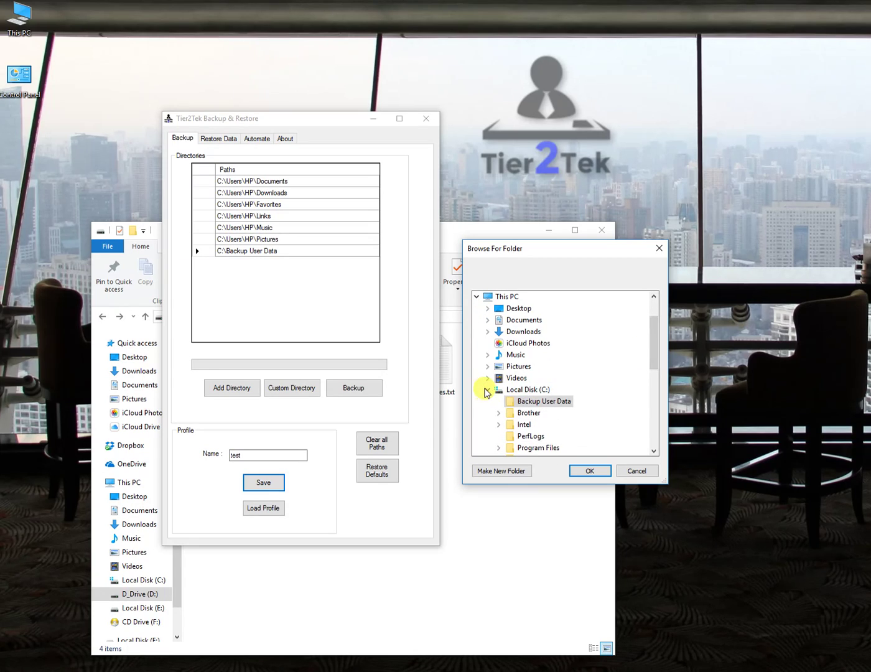
click(490, 391)
click(489, 390)
click(488, 402)
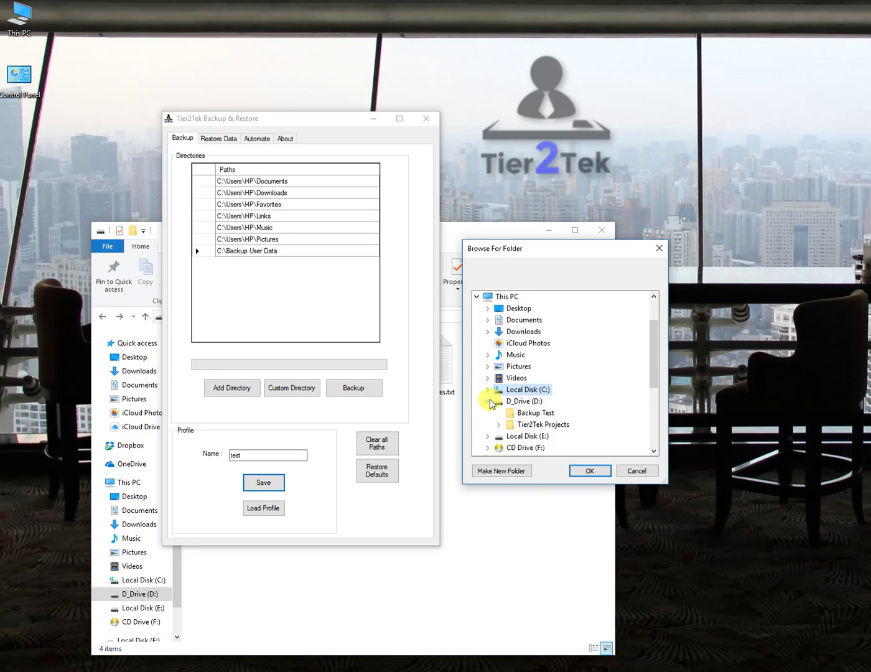
click(519, 402)
click(579, 470)
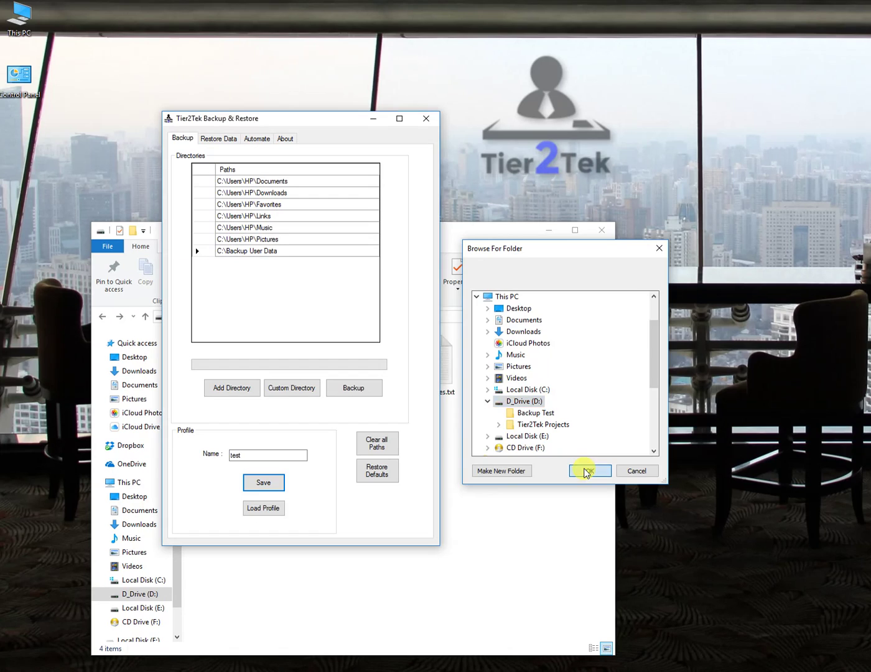
click(554, 504)
click(517, 388)
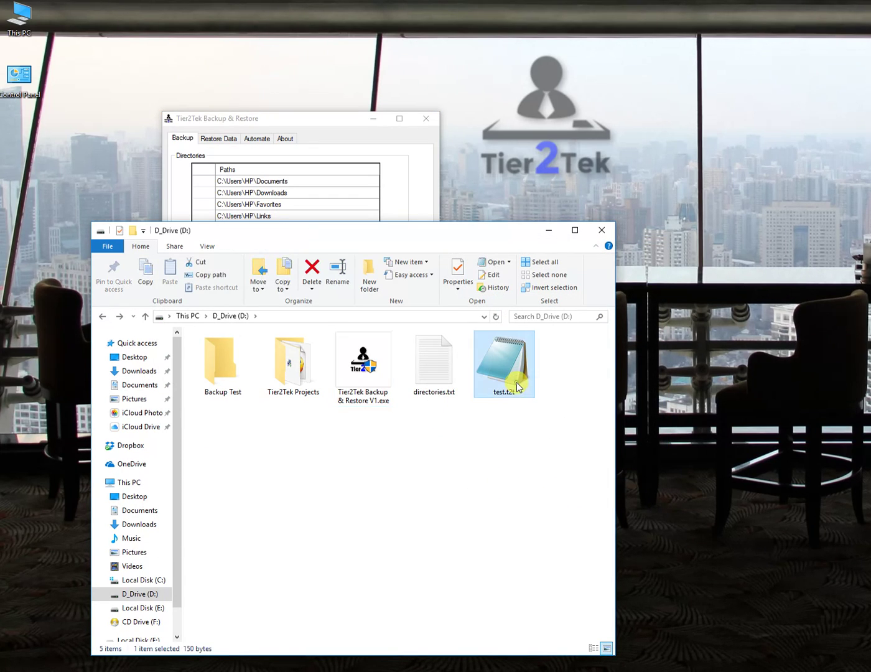
double_click(514, 374)
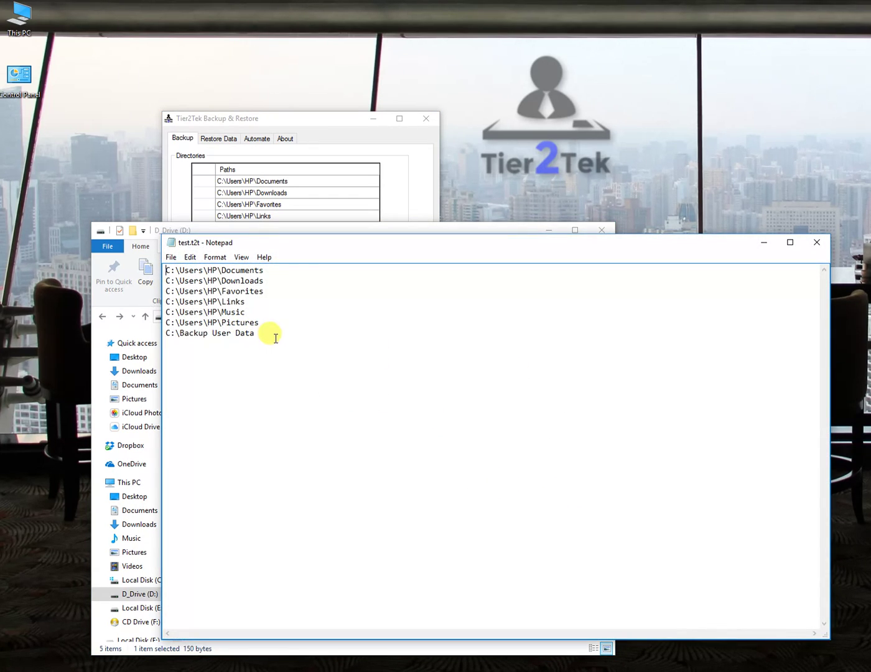
drag(306, 251, 274, 294)
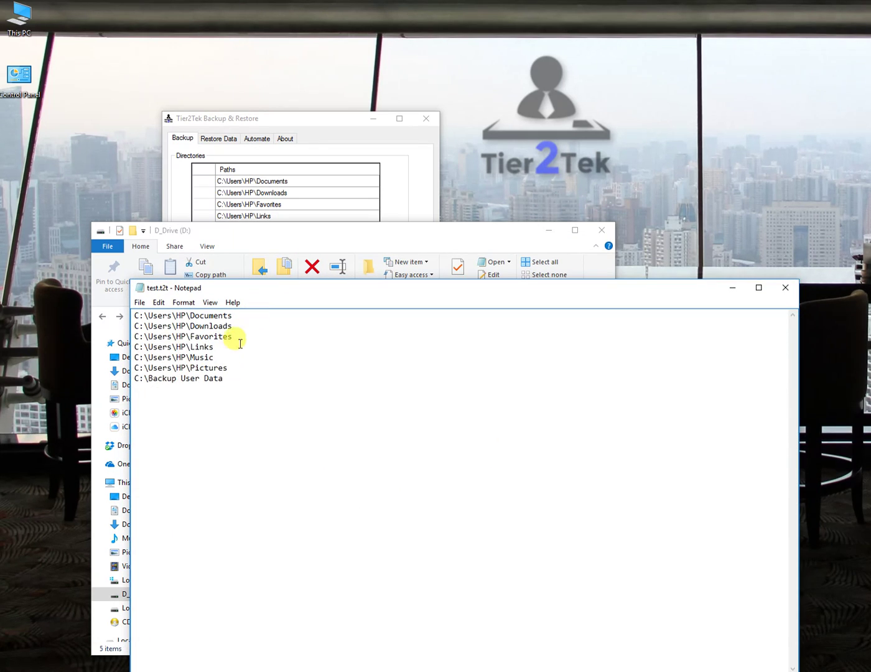
key(ctrl+a)
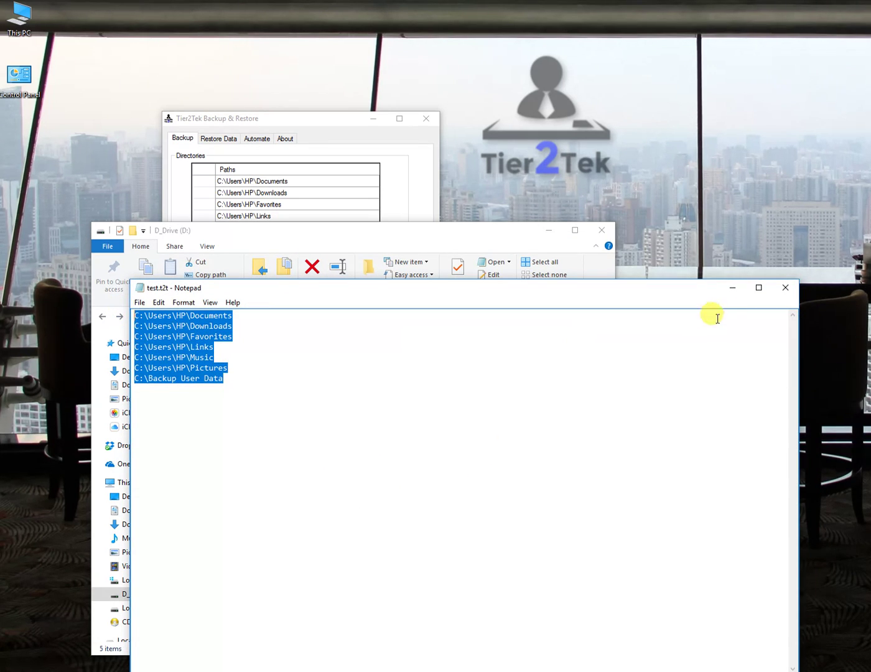
click(786, 288)
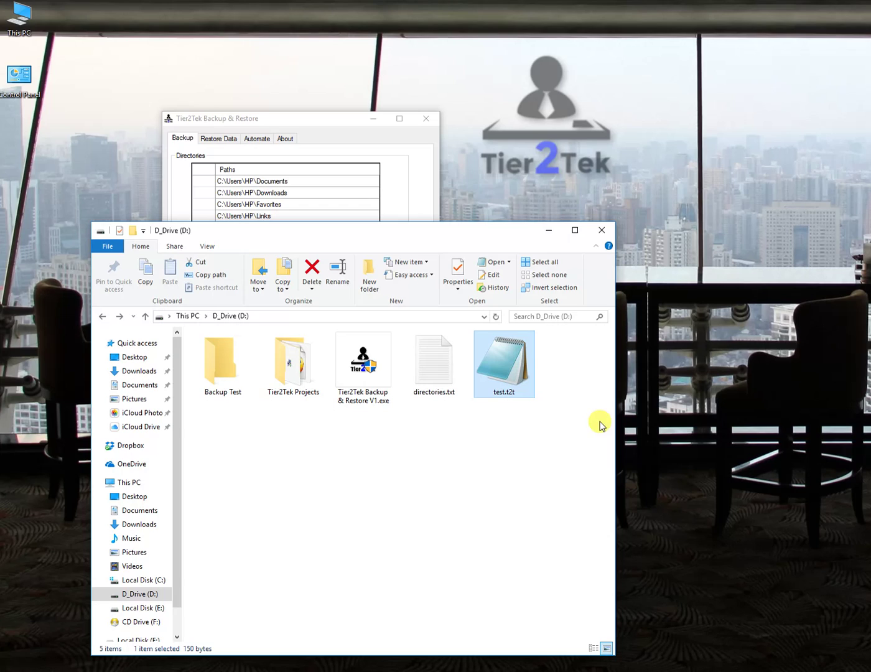
Dismiss Profile Saved and clear all paths, clearing again after Restore Defaults refills the list
click(290, 121)
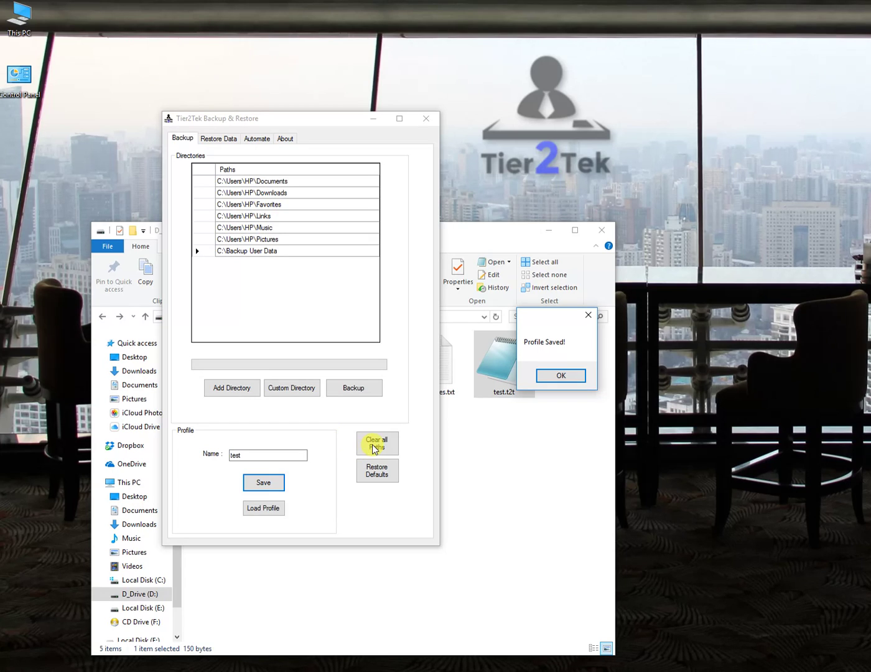
click(567, 374)
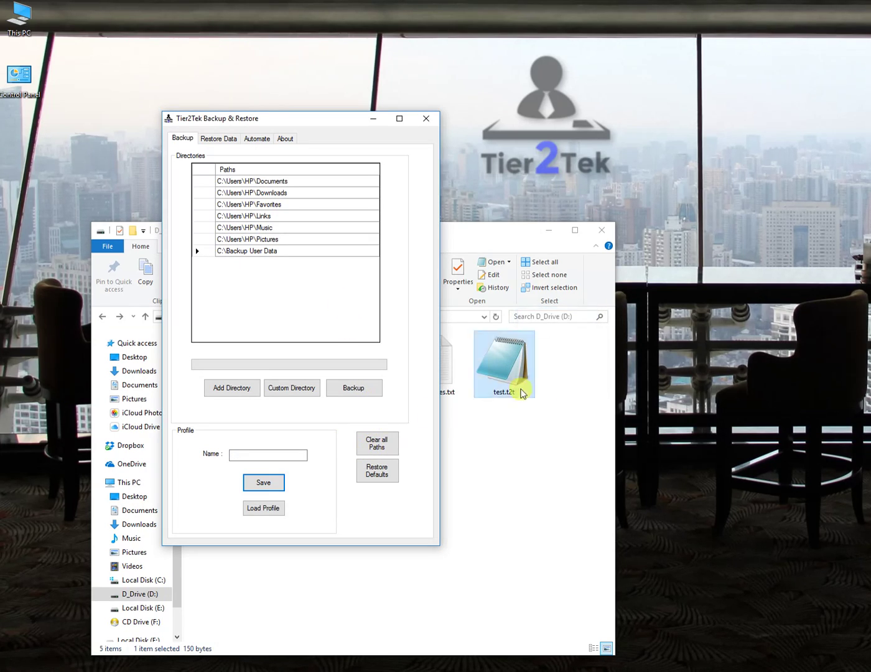
click(377, 443)
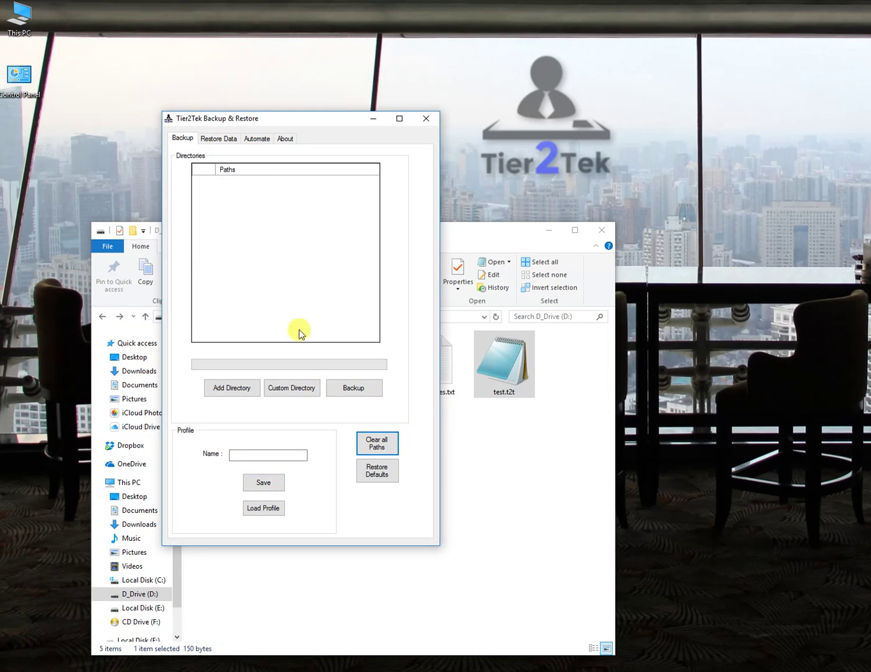
click(365, 467)
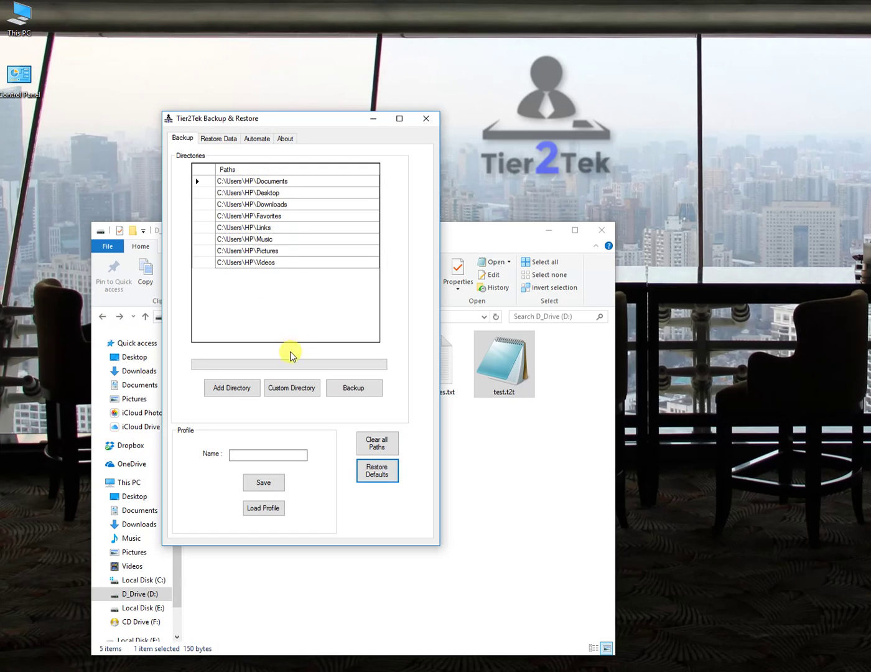
click(387, 445)
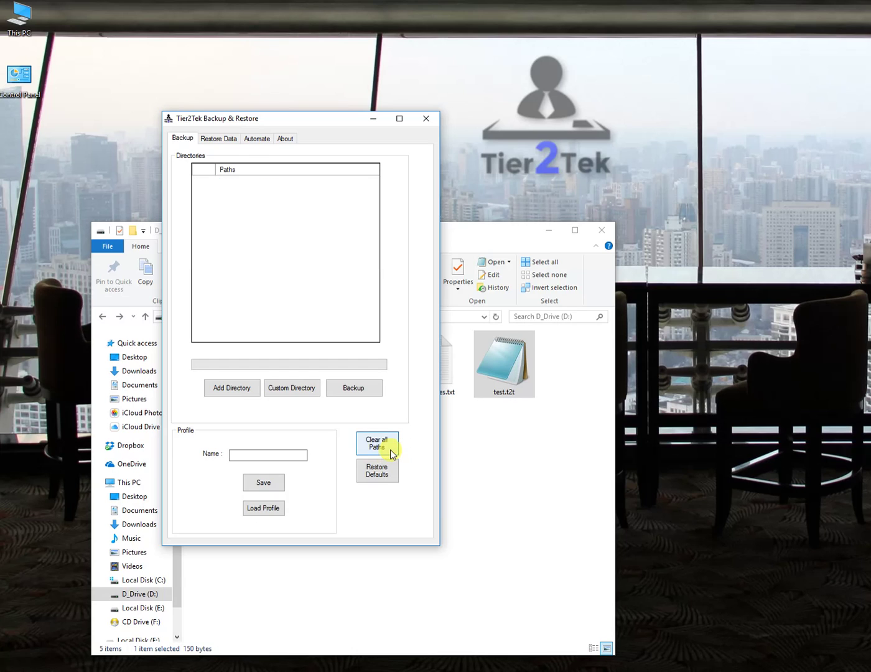
Load the test.t2t profile, restoring its seven paths including C:\Backup User Data
click(264, 509)
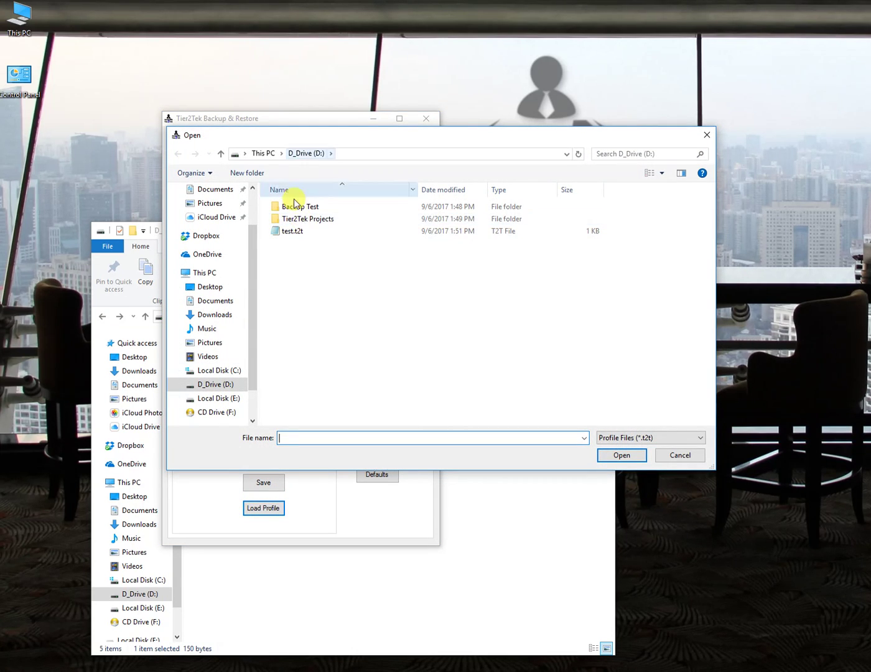
double_click(293, 230)
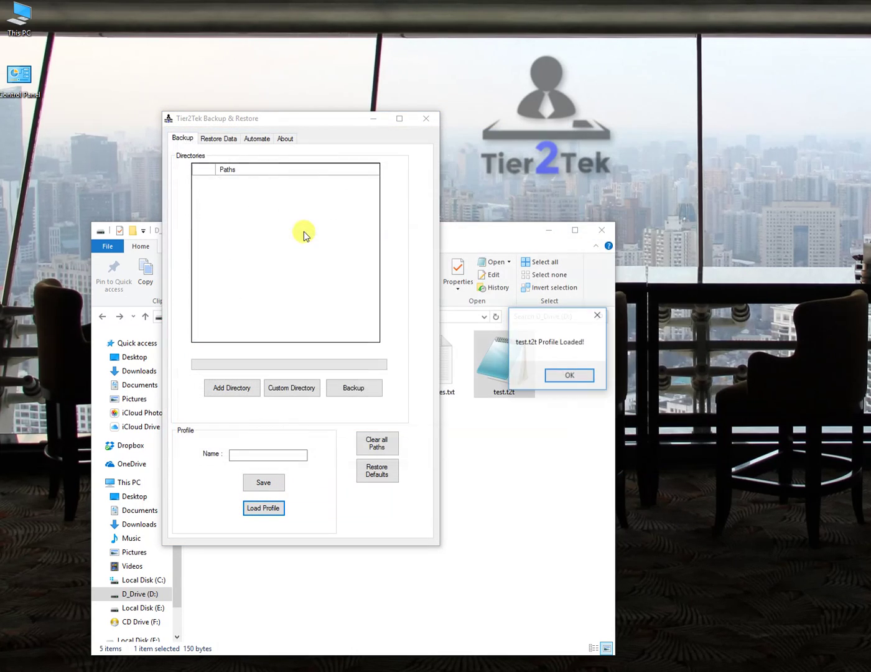
click(569, 375)
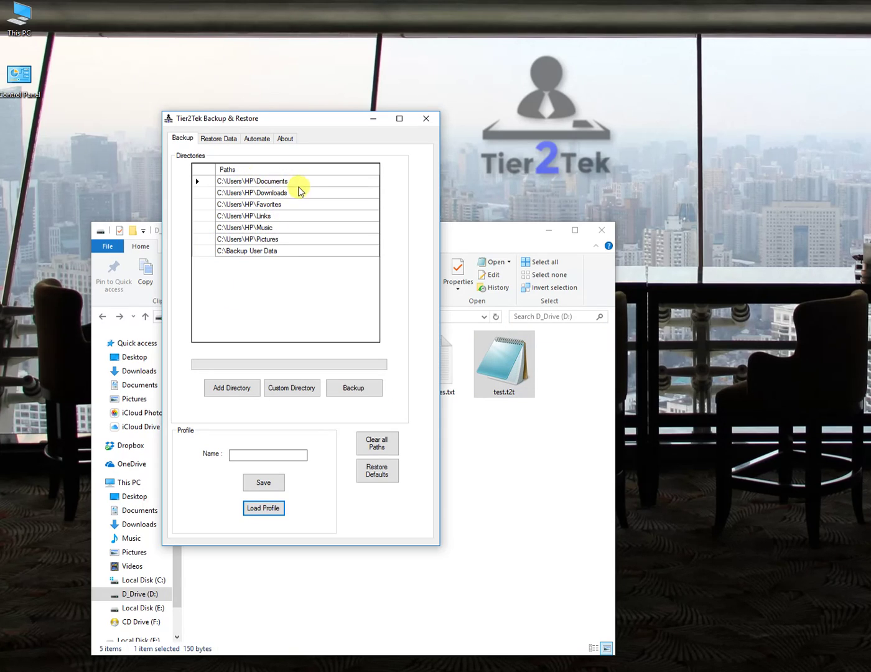
click(239, 251)
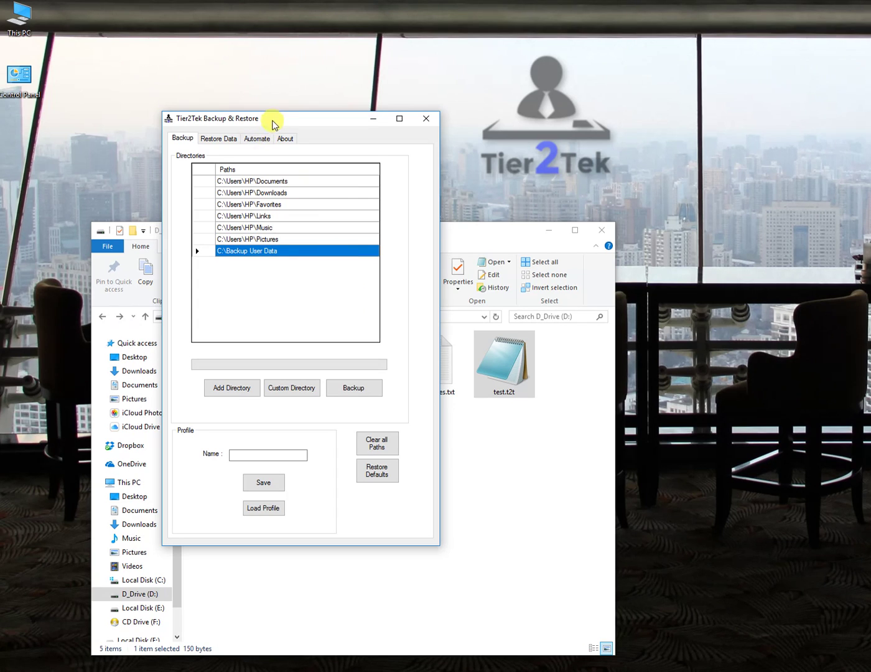
Back up the listed paths to D_Drive (D:) > Backup Test
drag(274, 120, 270, 141)
click(346, 418)
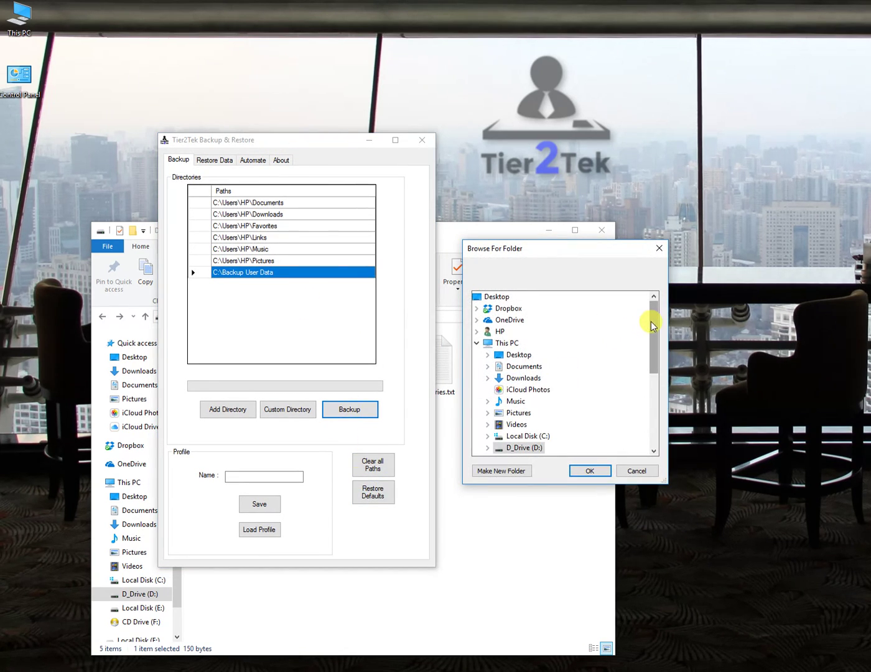
drag(650, 321, 652, 372)
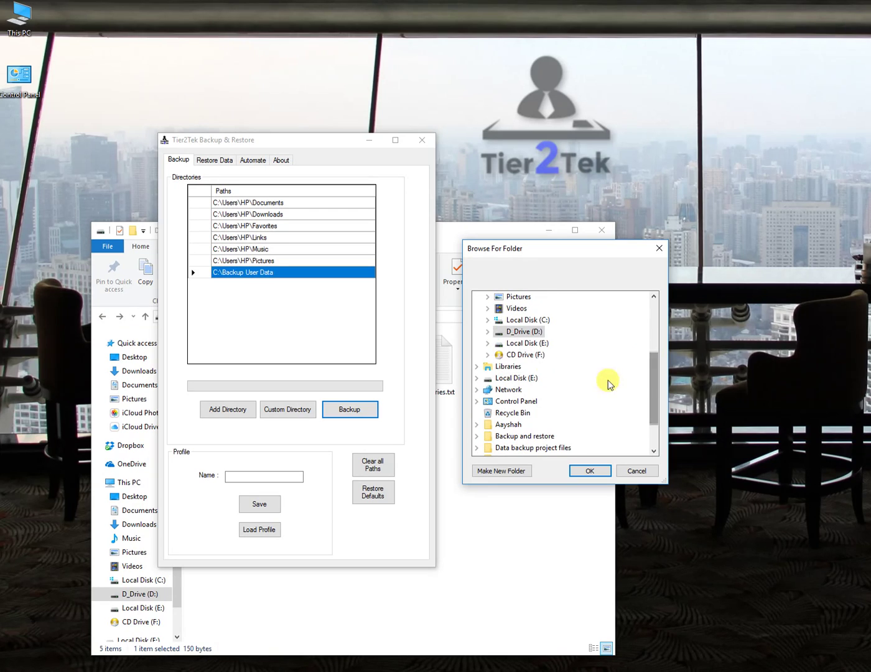
click(488, 331)
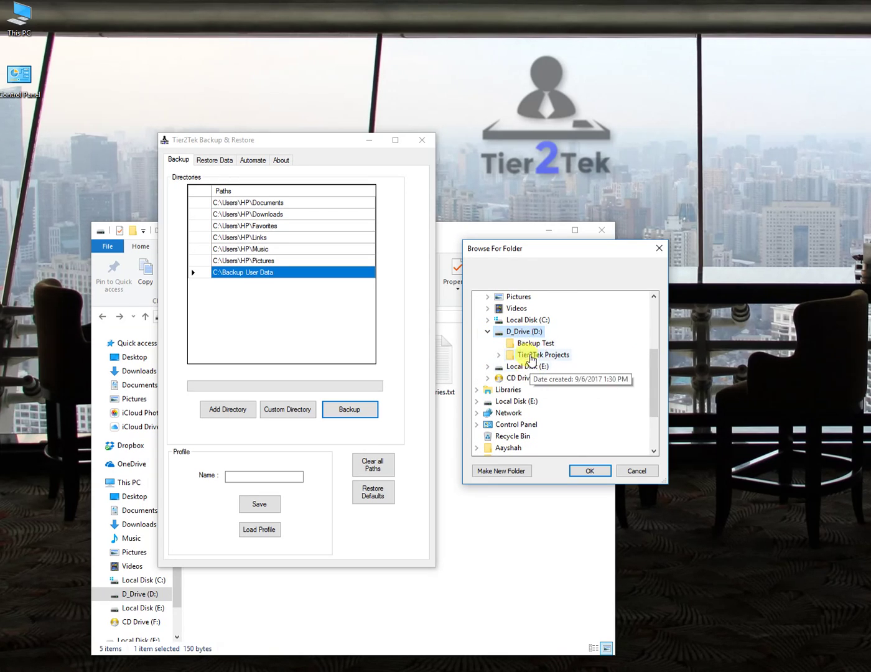
click(489, 541)
double_click(210, 359)
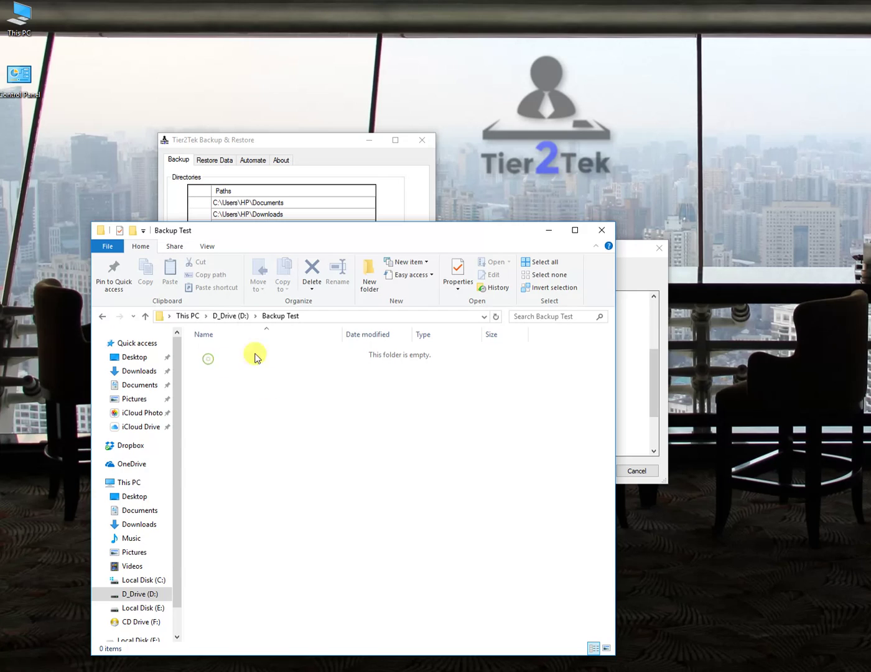
click(637, 277)
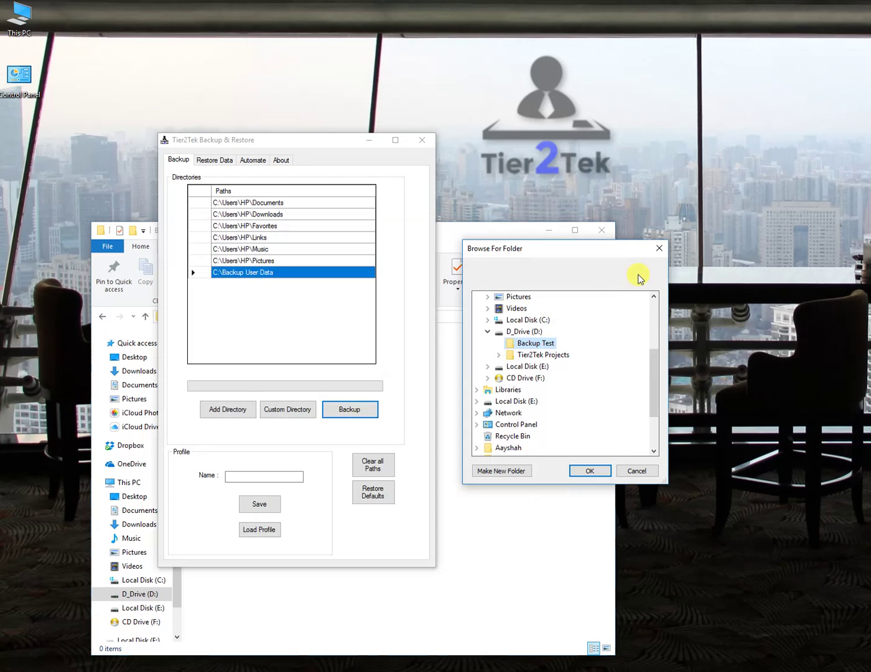
click(590, 470)
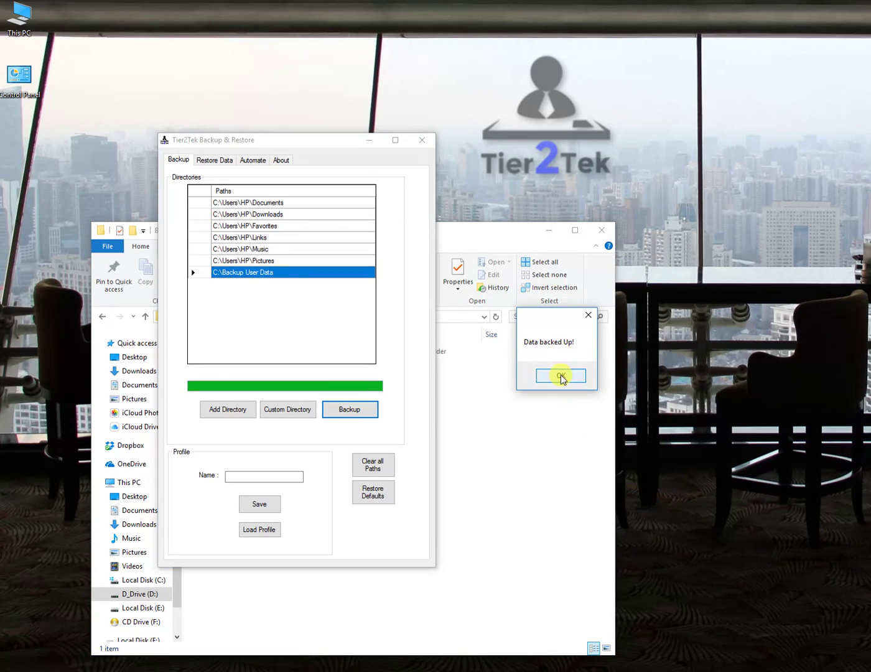
Dismiss Data backed Up and open Backup Test\HP\Users\HP to see the six copied folders
click(560, 375)
click(473, 373)
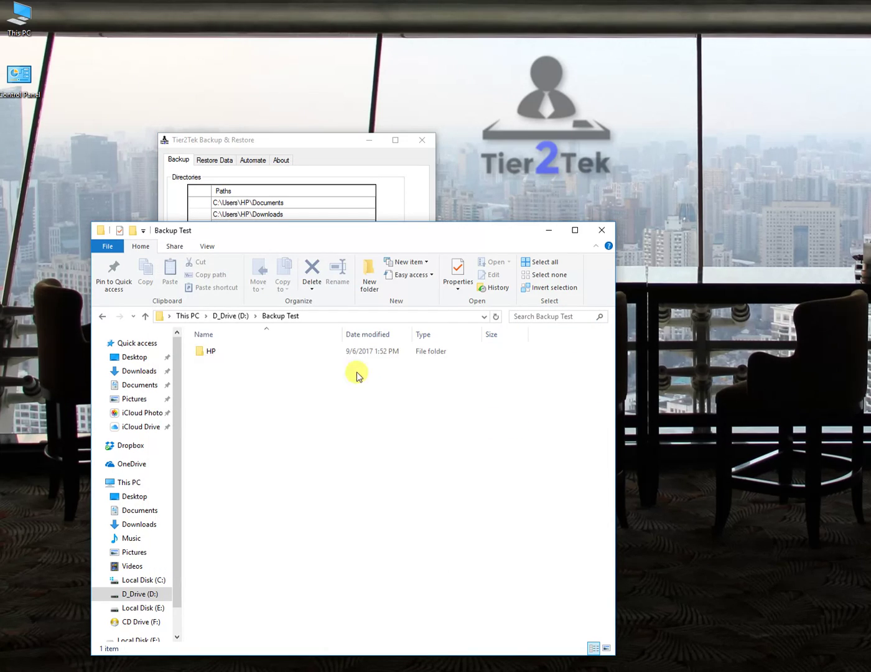
click(206, 352)
double_click(206, 352)
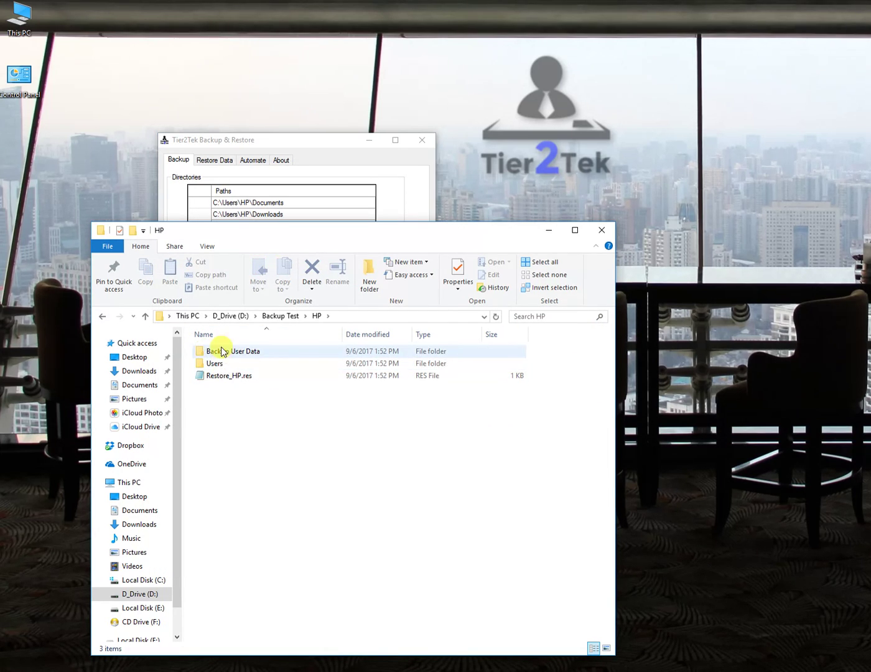
click(228, 352)
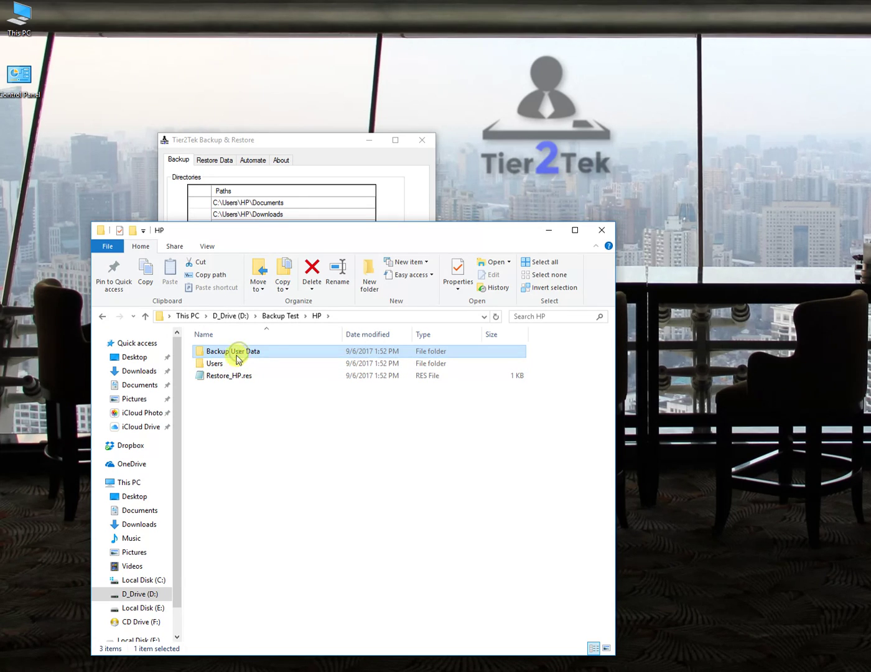
double_click(211, 363)
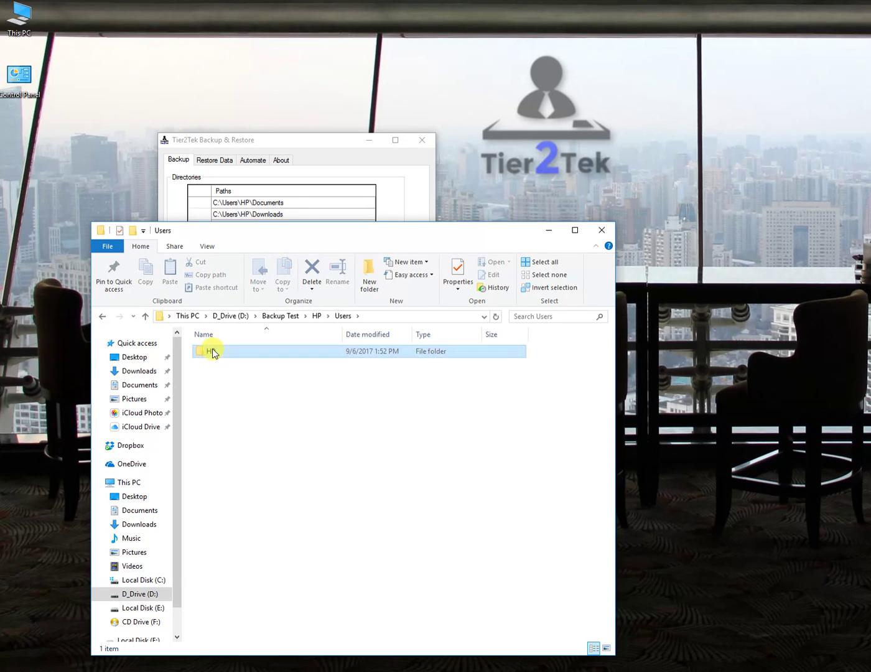
double_click(212, 352)
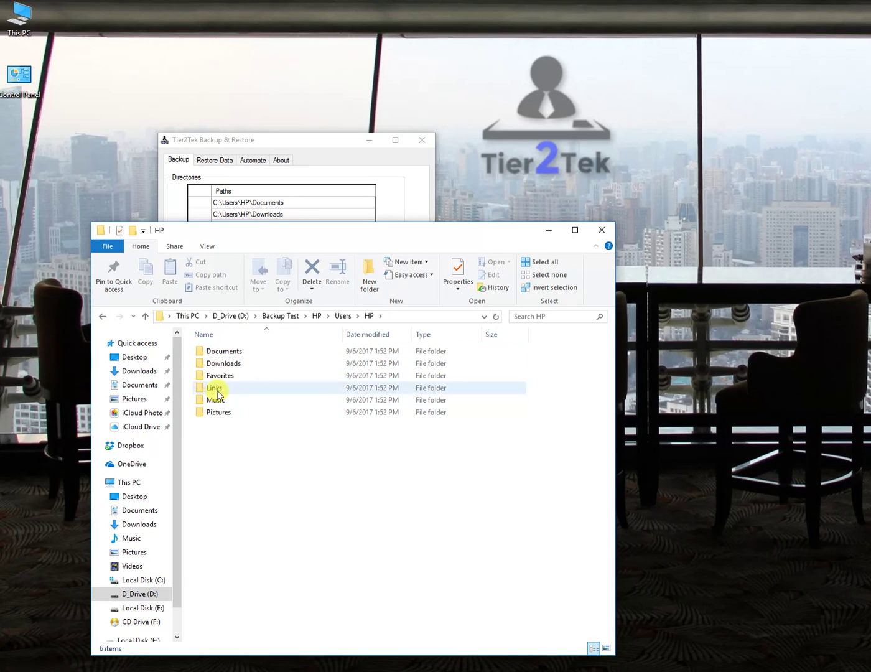
Step back and forward through the backup folders, checking HP's contents and Restore_HP.res
click(101, 315)
click(102, 316)
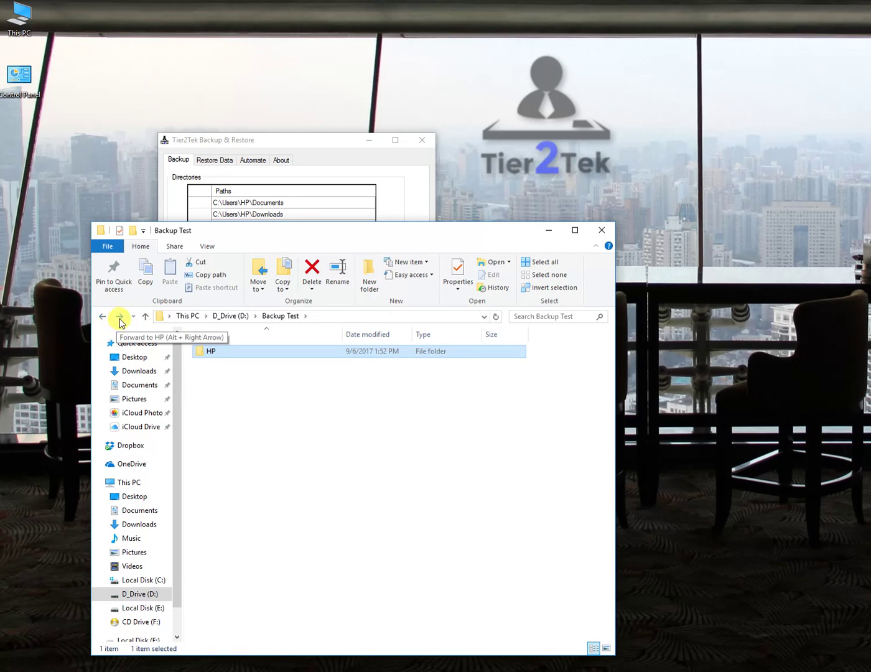
click(102, 316)
click(121, 317)
click(121, 317)
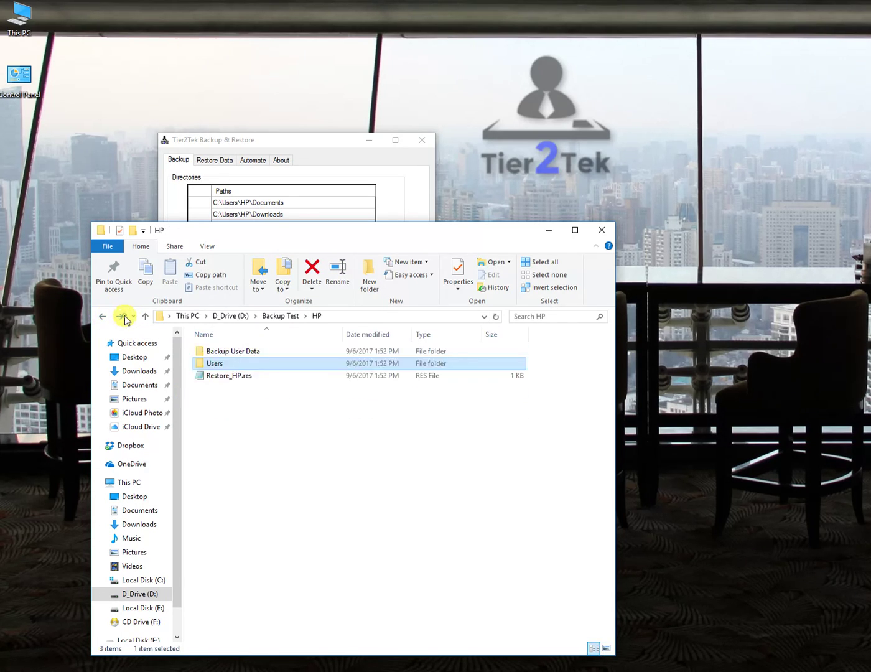
click(122, 316)
click(102, 316)
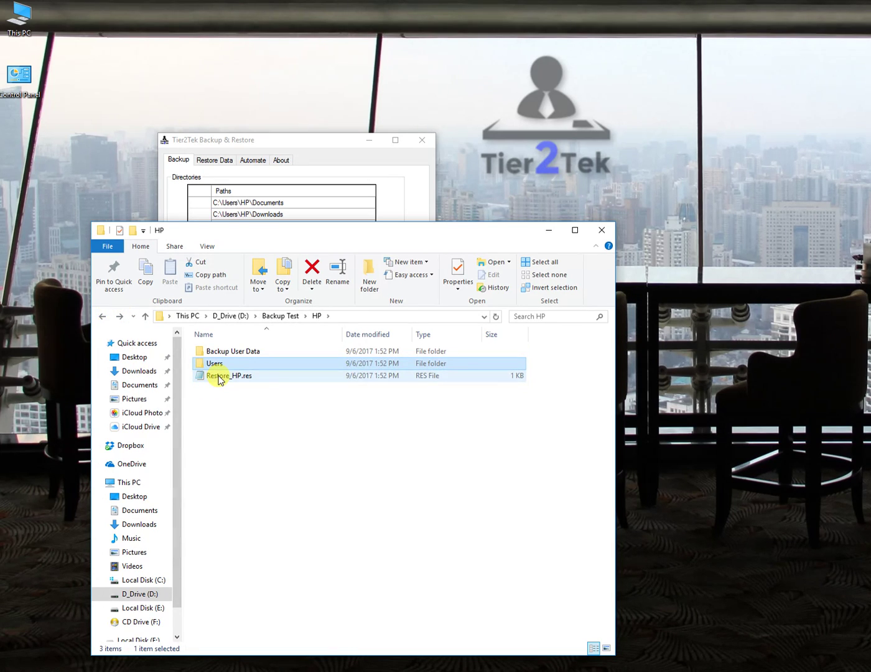
click(221, 376)
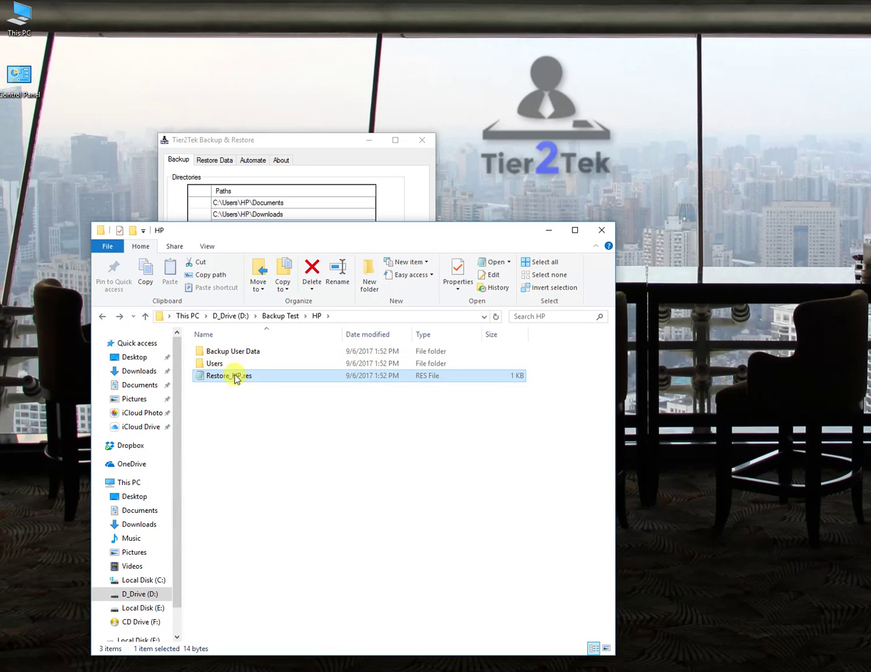
Return to the D_Drive (D:) root and select the new Restore_HP.res file
click(102, 315)
click(102, 316)
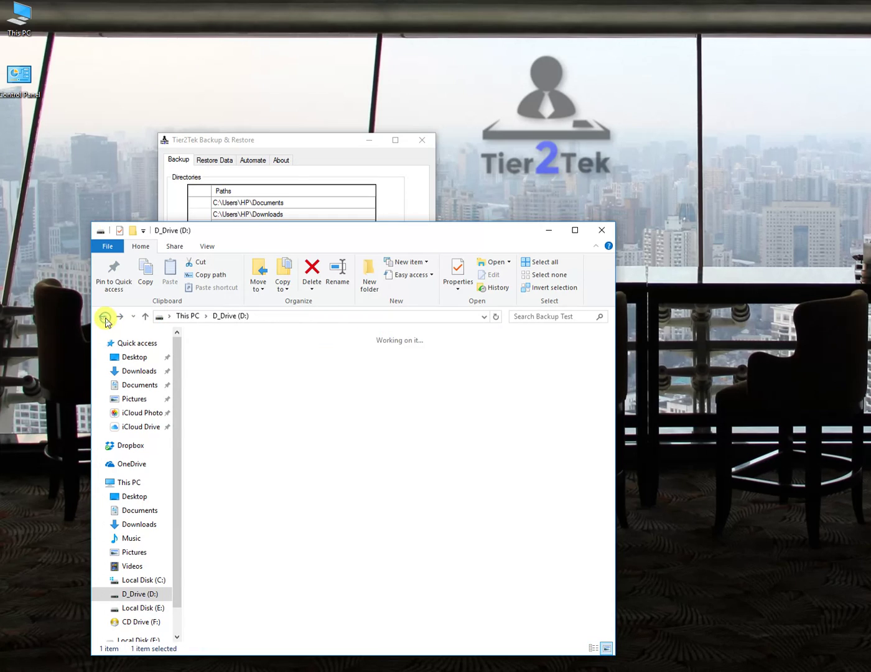
click(563, 379)
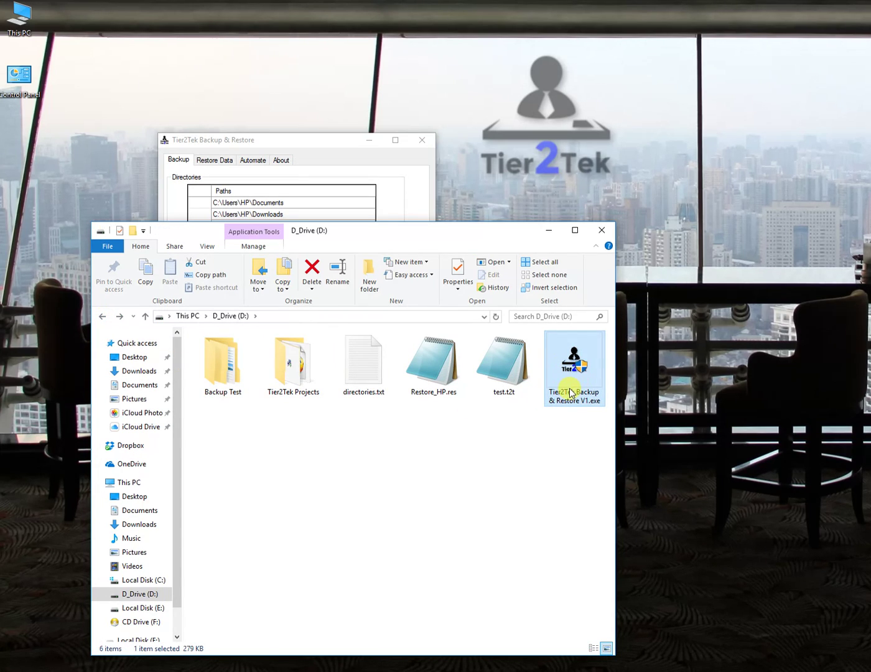
click(447, 393)
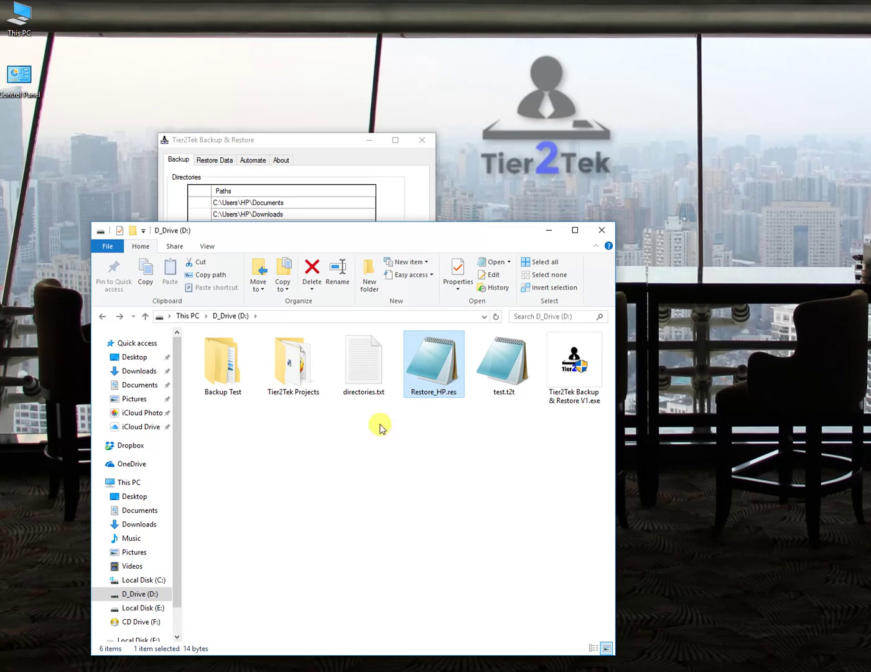
Start a restore from Tier2Tek's Restore Data tab
click(307, 140)
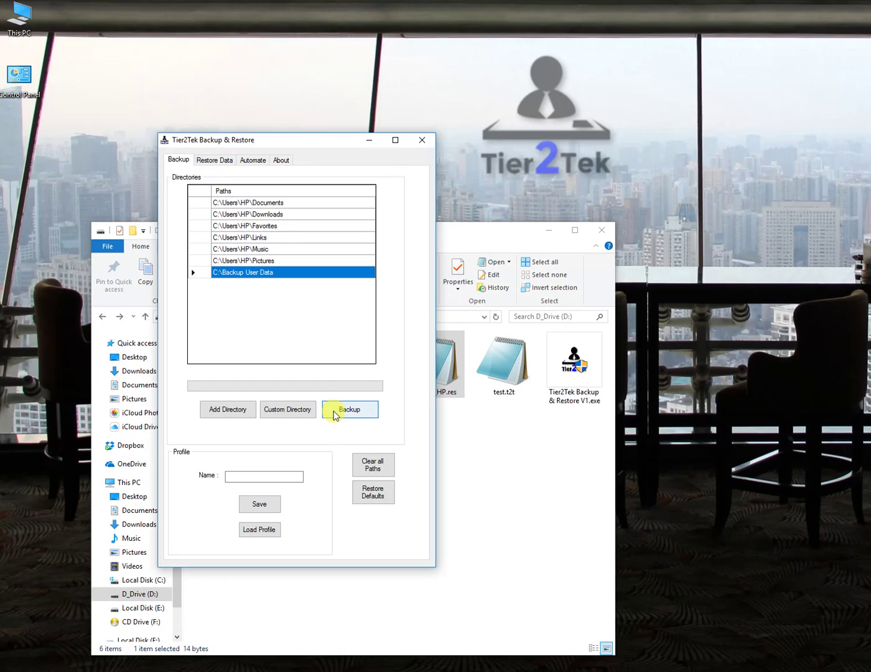
click(209, 161)
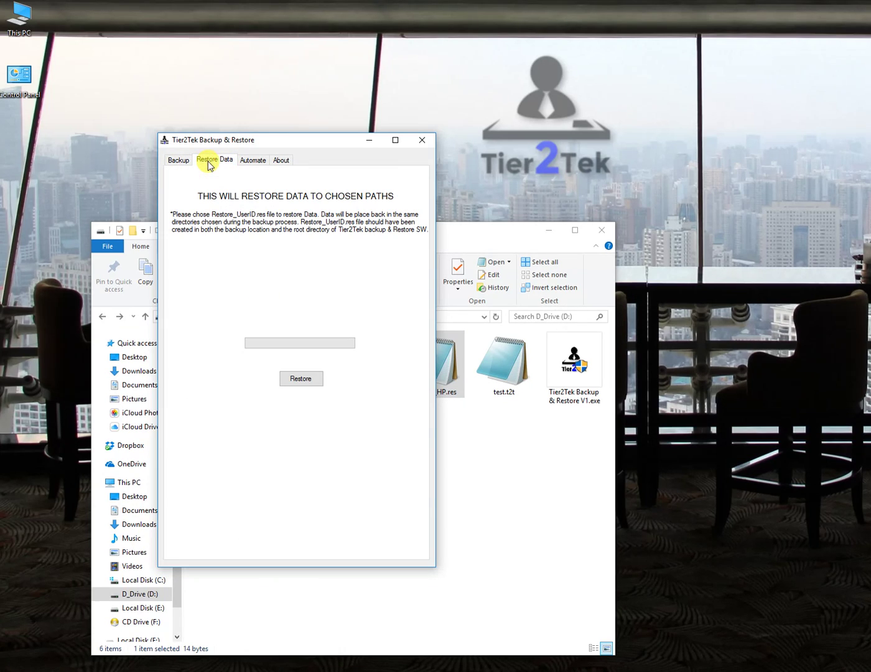
click(300, 379)
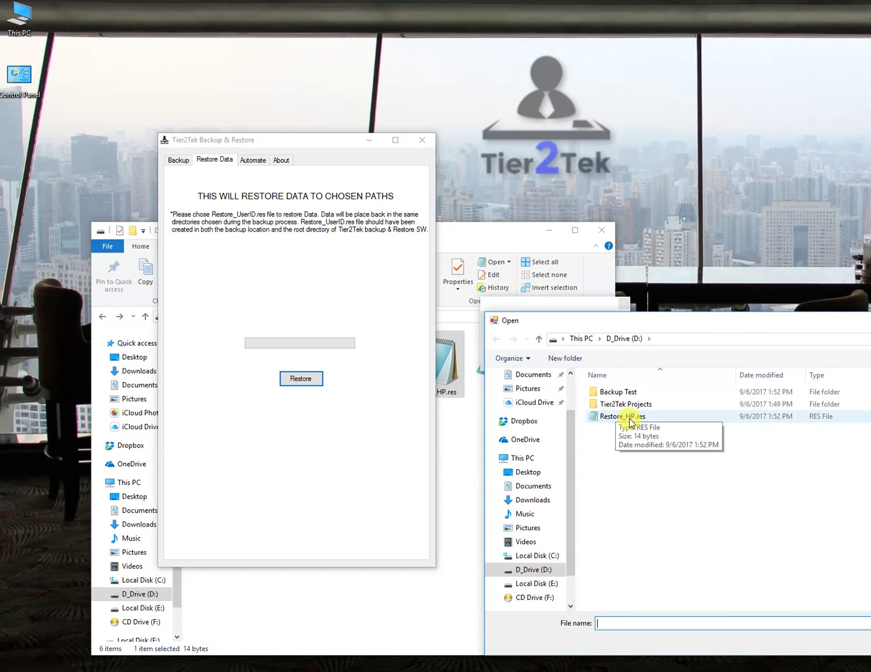
Delete the Backup User Data folder from Local Disk (C:)
click(31, 31)
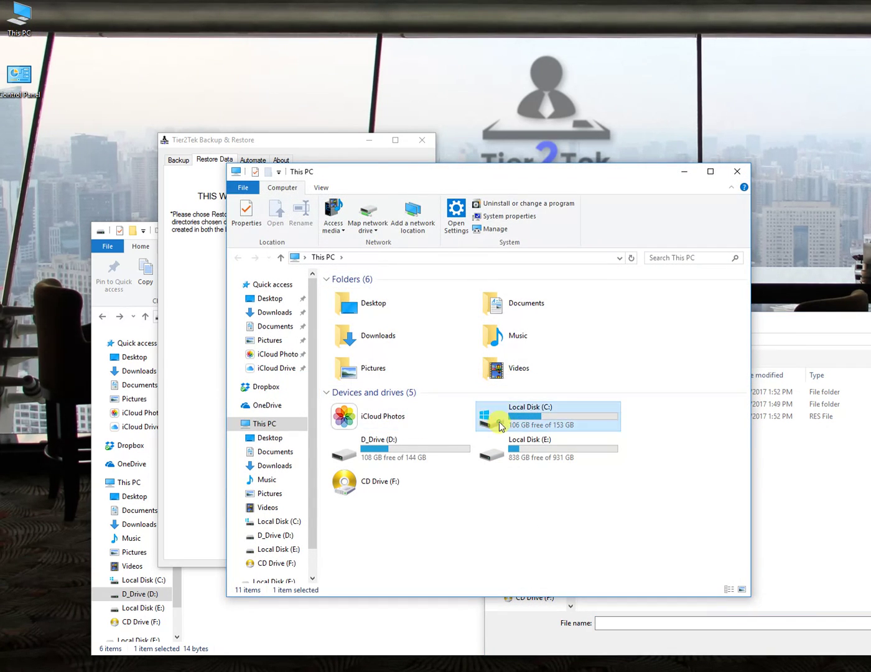
double_click(482, 422)
double_click(374, 293)
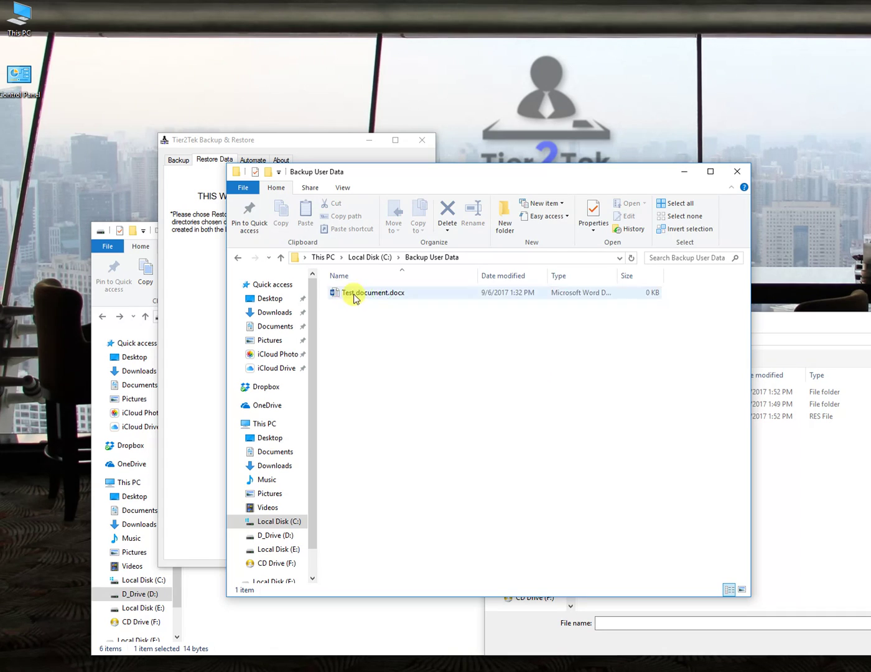
click(239, 258)
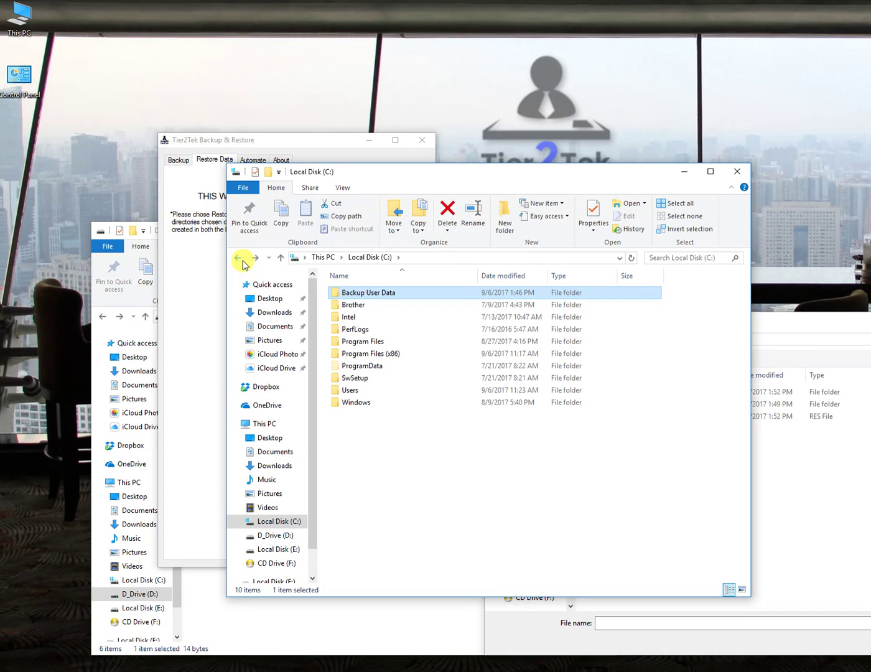
key(Delete)
Restore from Restore_HP.res and confirm C:\Backup User Data is back
click(839, 473)
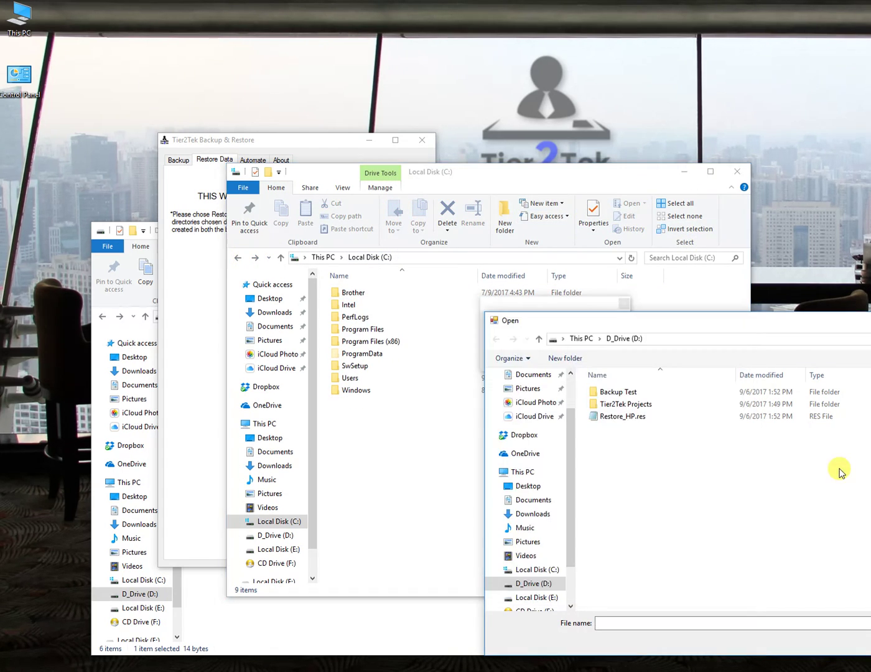
drag(635, 320, 376, 217)
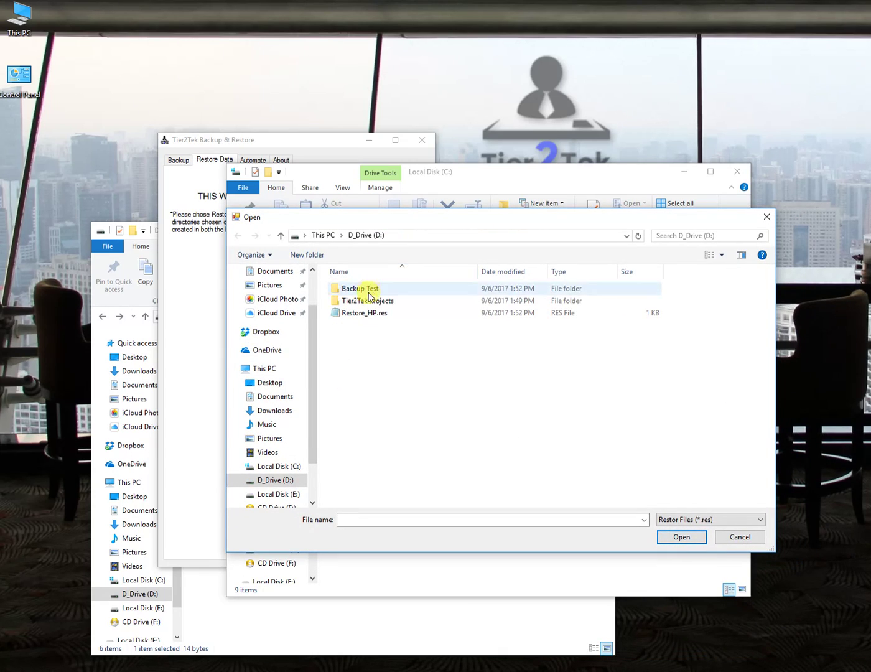
double_click(362, 313)
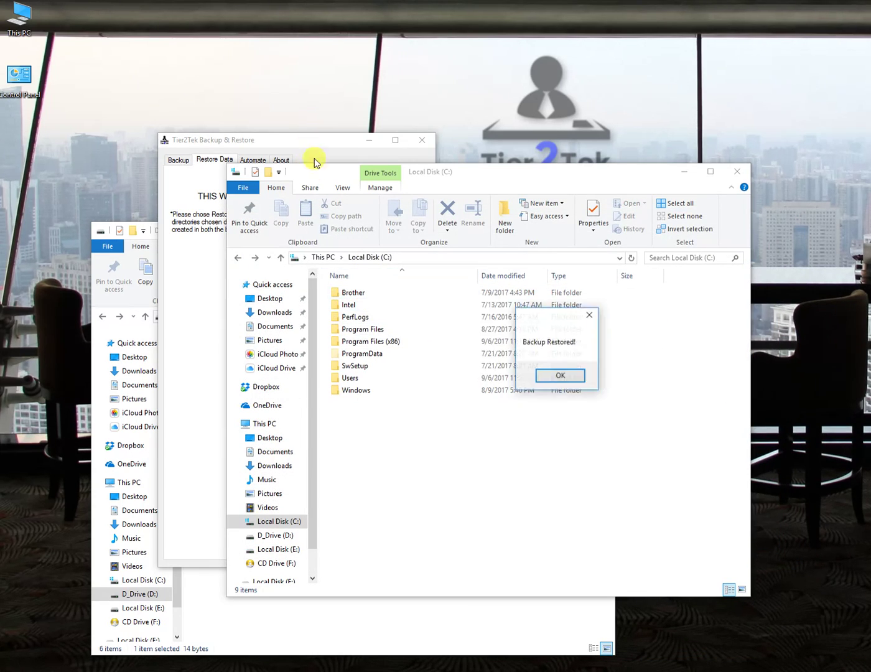
click(539, 375)
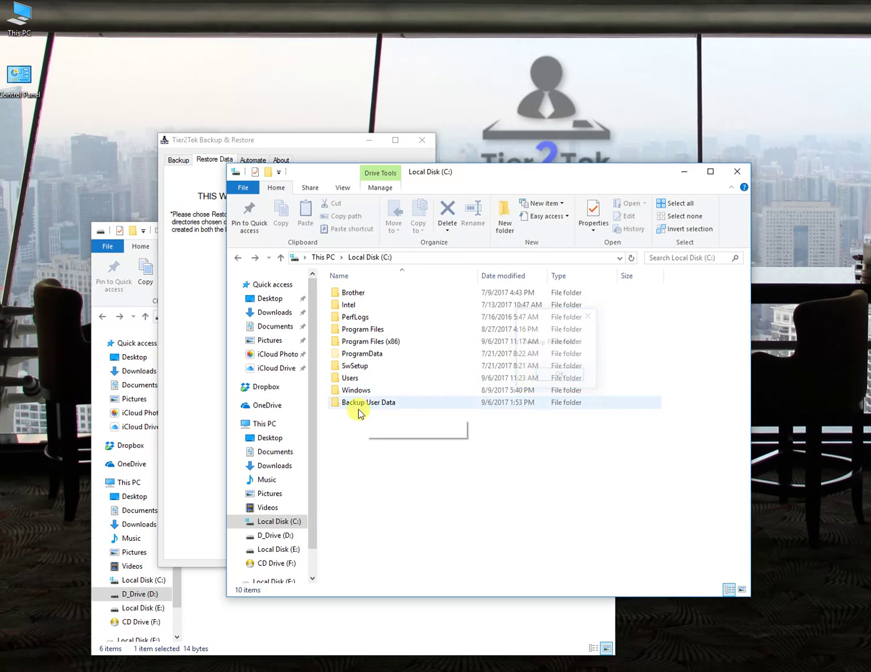
mouse_move(365, 408)
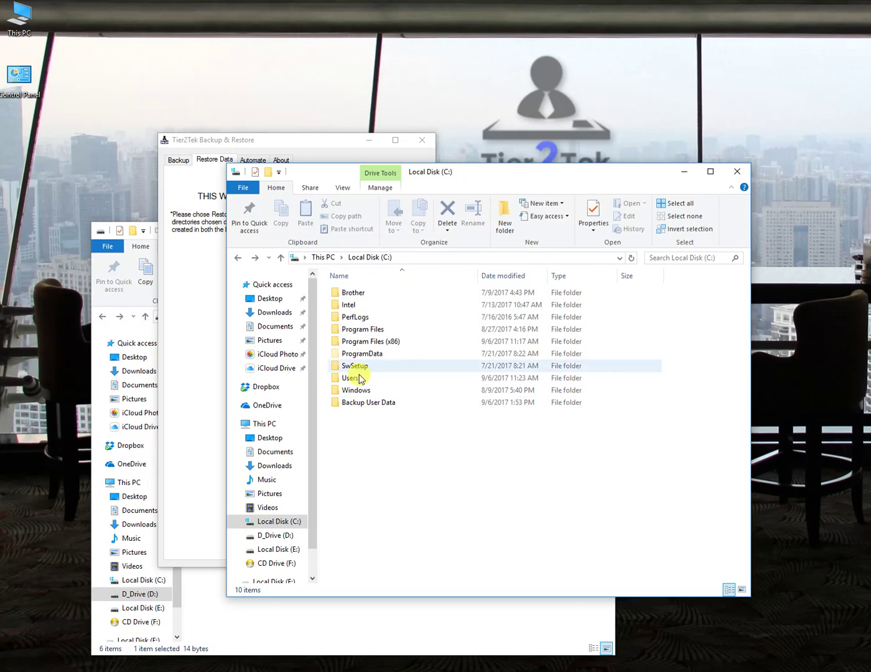
double_click(365, 404)
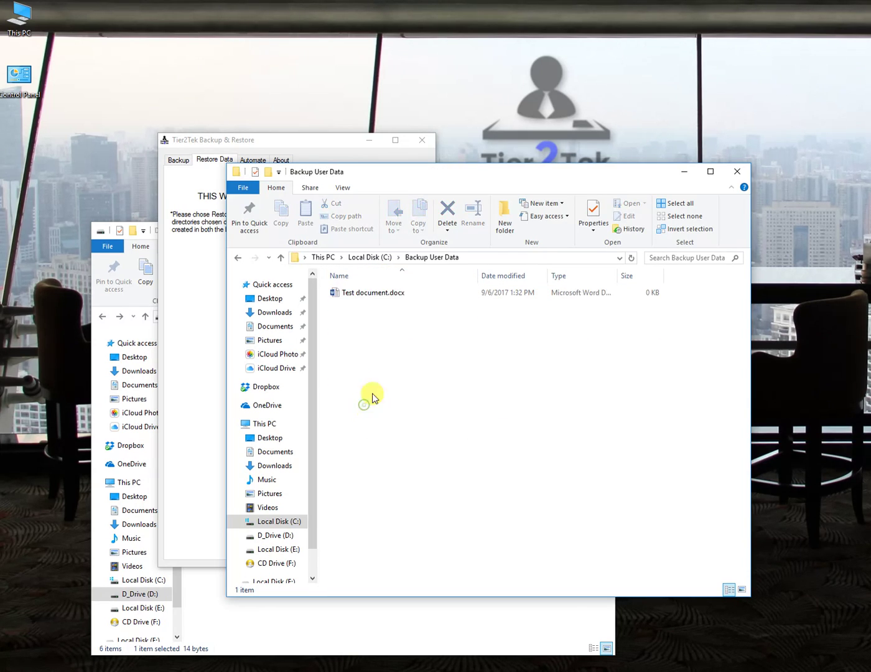
click(737, 171)
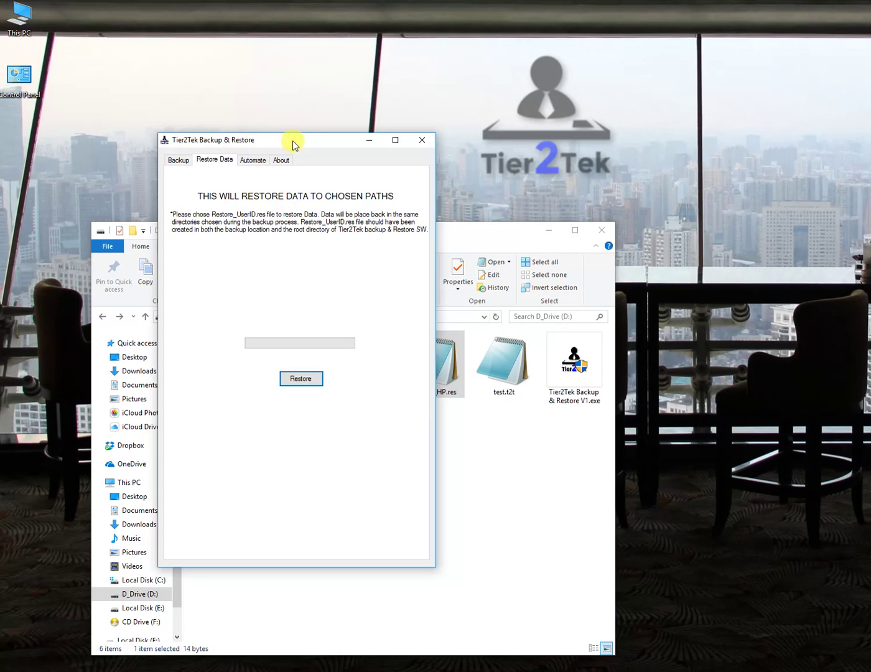
View test.t2t's seven saved paths in Notepad, then close it
drag(292, 143, 637, 210)
click(322, 238)
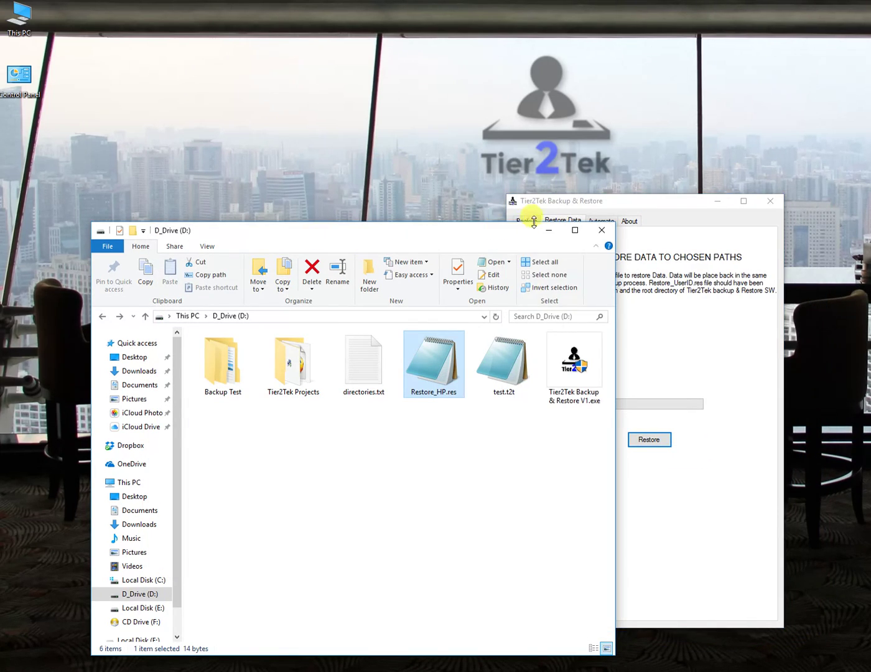
click(529, 219)
click(458, 452)
double_click(500, 382)
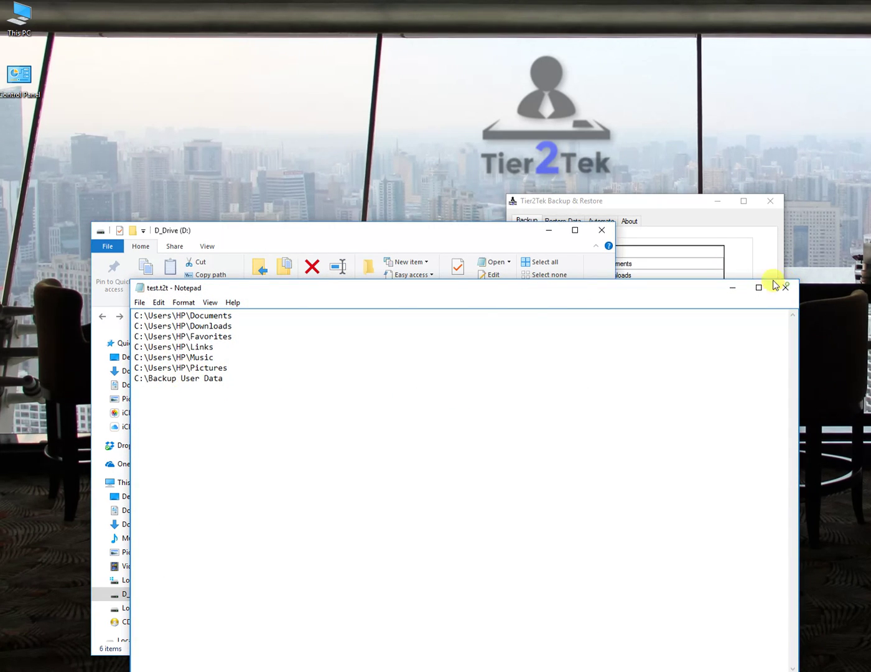
click(784, 286)
Rearrange the Tier2Tek and D_Drive windows so the backup list is fully visible
drag(688, 205, 707, 176)
click(488, 389)
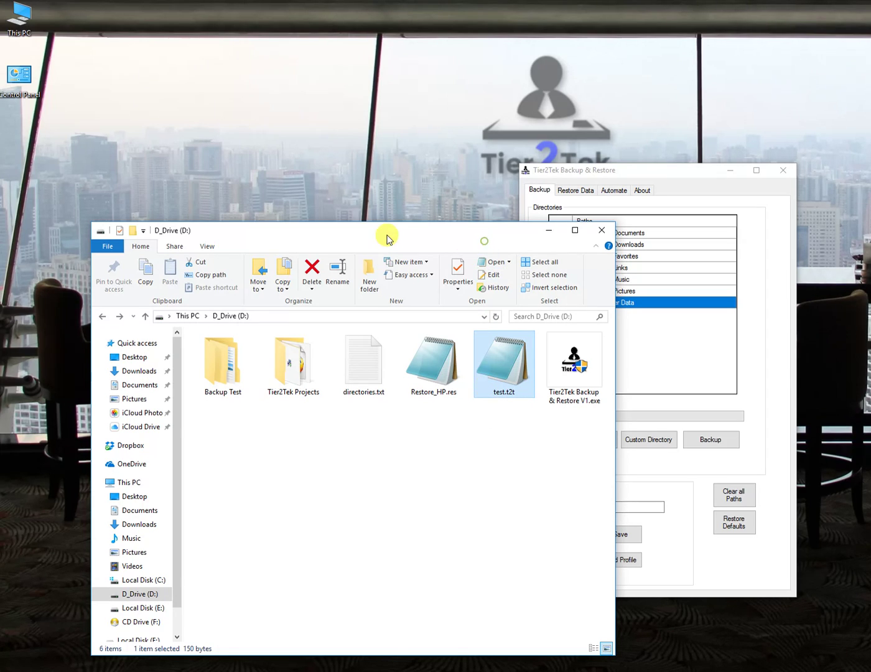
drag(369, 234, 302, 233)
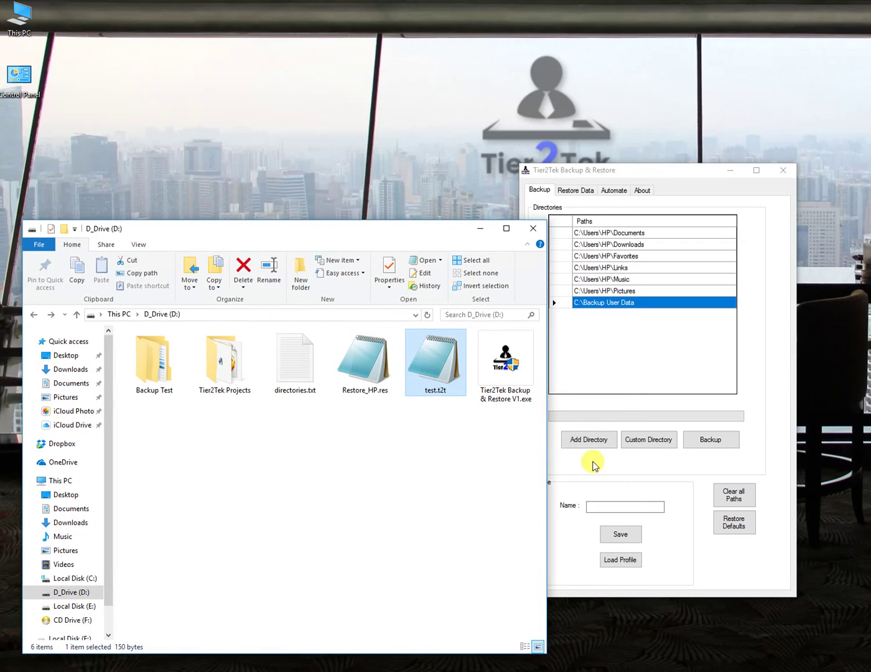
drag(654, 178, 550, 181)
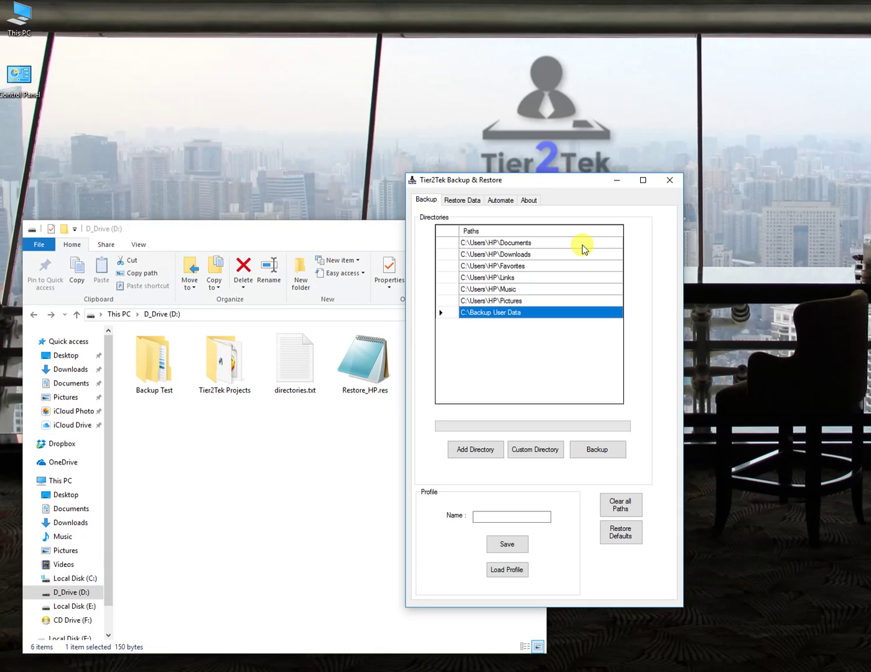